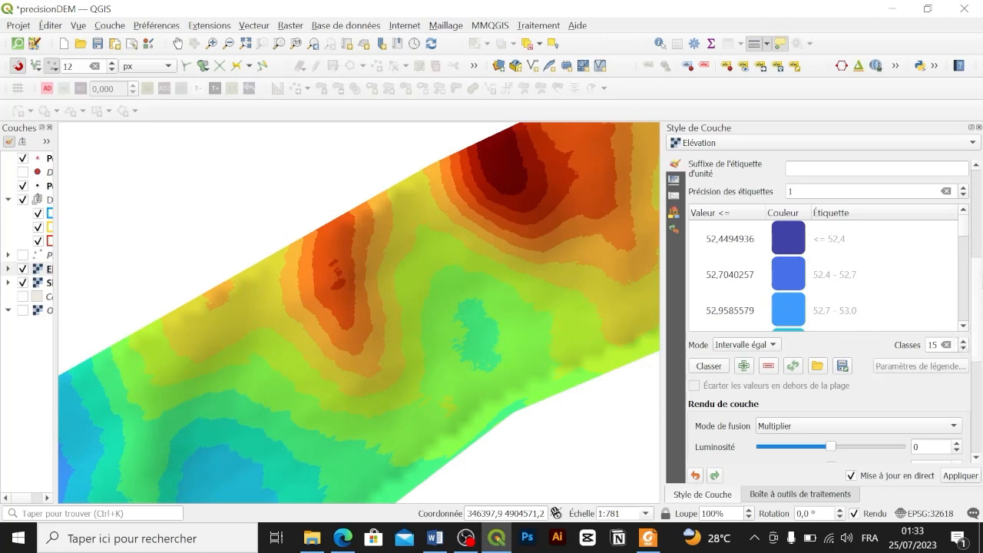
# Step: Try lighter blending modes, including Eclaircir, on the Elévation raster layer to compare their effect on the map
pyautogui.scroll(2, 829, 323)
pyautogui.moveTo(976, 276); pyautogui.dragTo(978, 350)
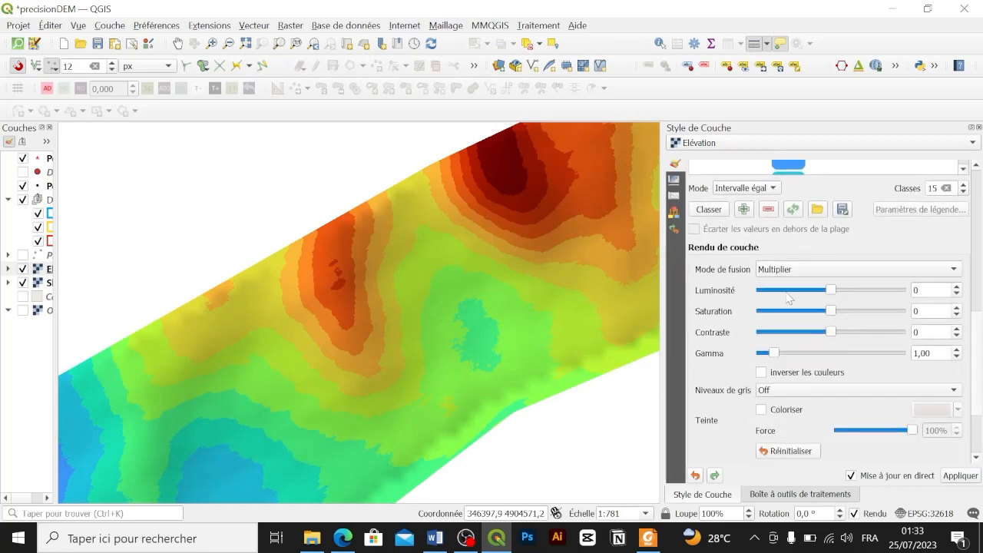
pyautogui.click(792, 271)
pyautogui.click(793, 284)
pyautogui.click(794, 271)
pyautogui.click(799, 283)
pyautogui.click(799, 270)
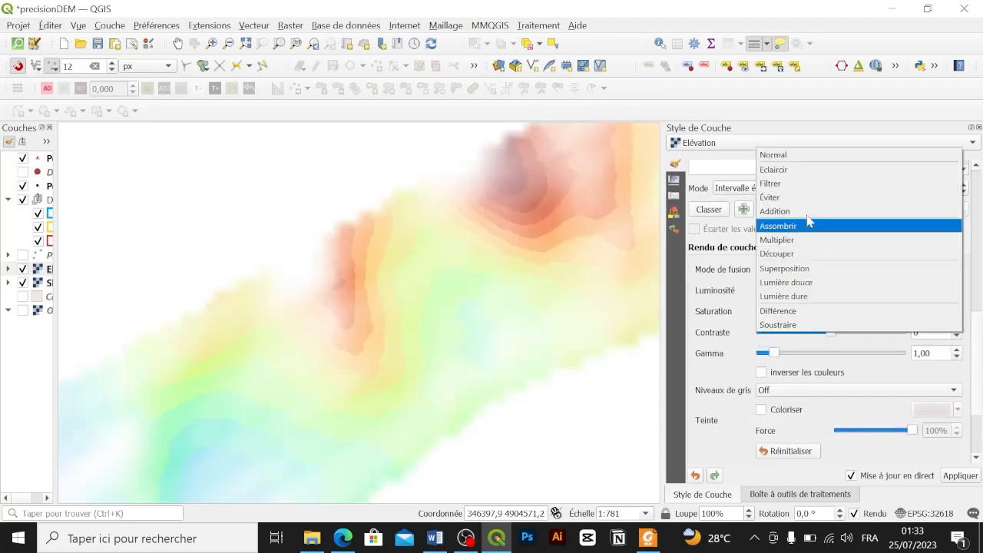
pyautogui.click(806, 213)
pyautogui.click(799, 270)
pyautogui.click(797, 226)
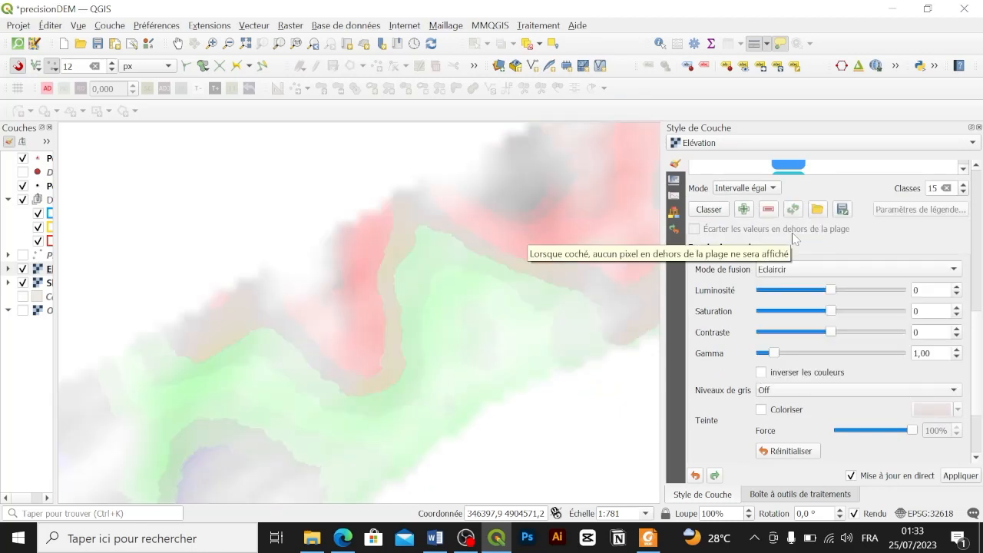
# Step: Try the Soustraire and Lumière dure blending modes on the Elévation raster layer
pyautogui.click(798, 270)
pyautogui.click(803, 425)
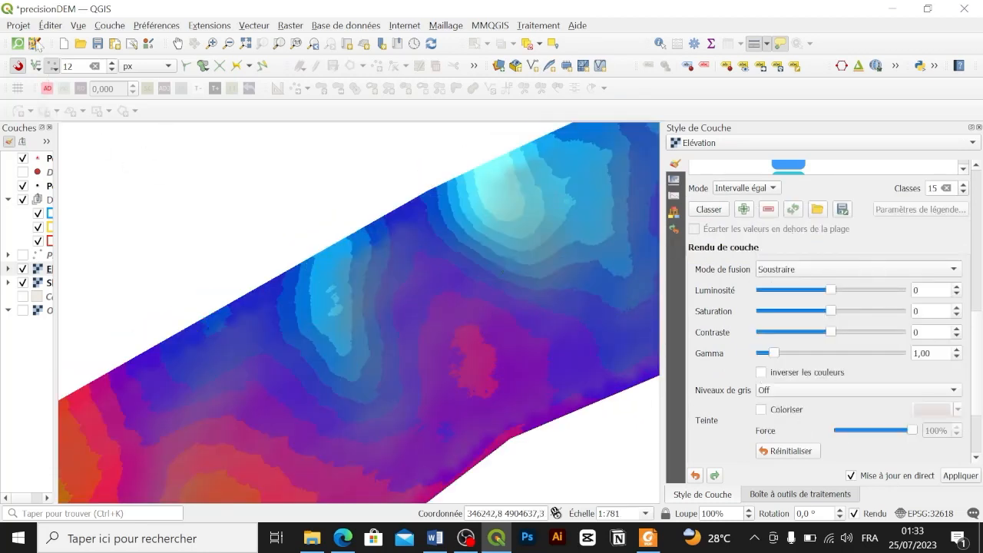
pyautogui.click(799, 270)
pyautogui.click(812, 241)
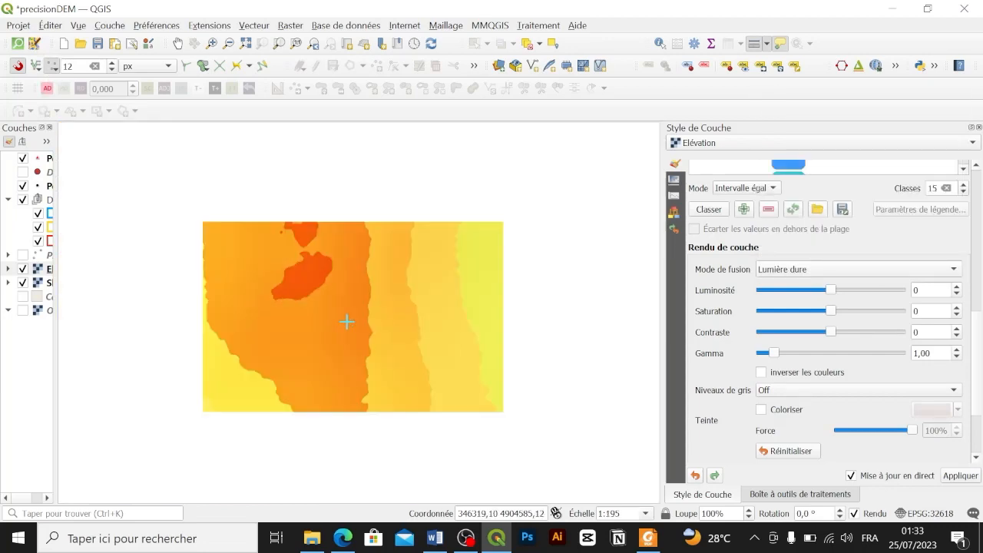
# Step: Open the recent project blend_modes without saving the changes to the current project, and frame both circles
pyautogui.click(19, 26)
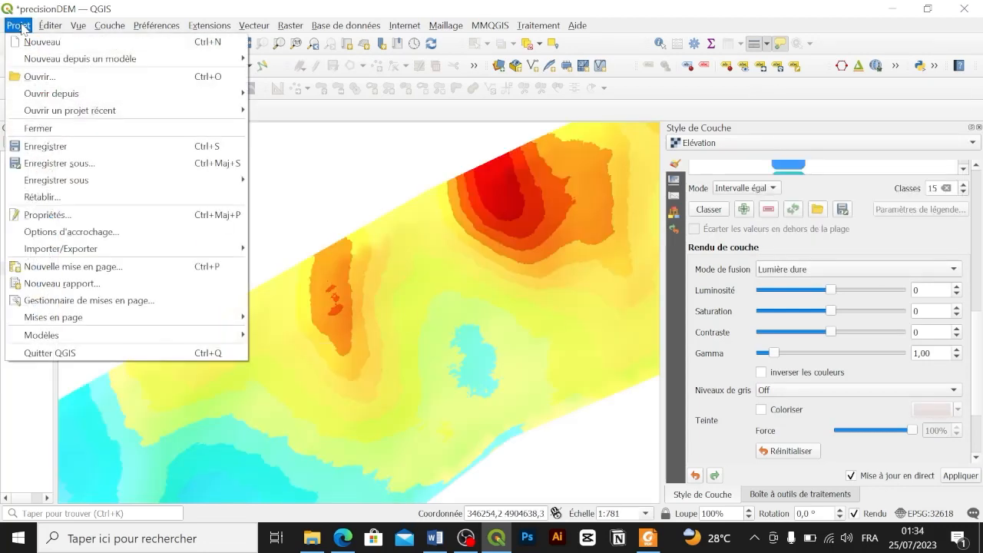
pyautogui.moveTo(156, 122)
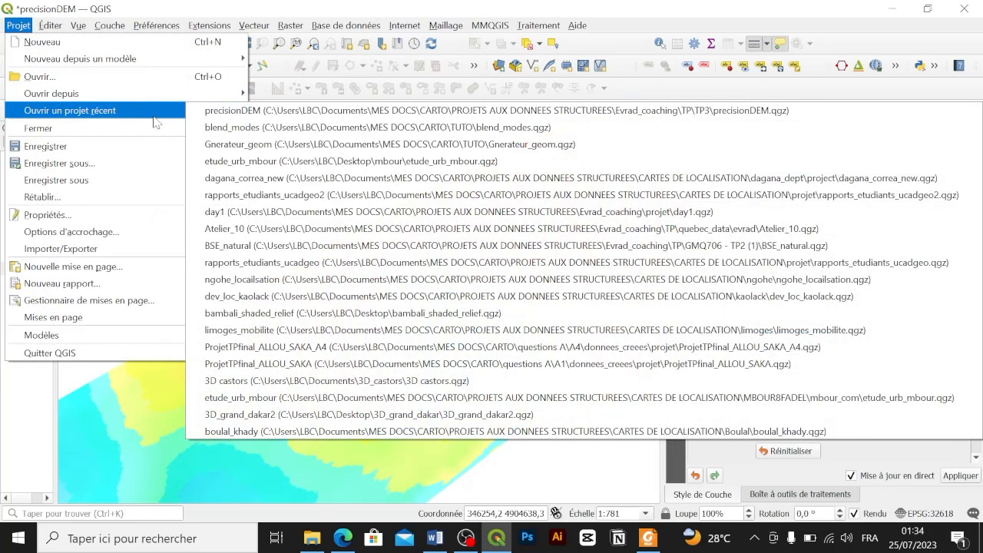
pyautogui.click(266, 127)
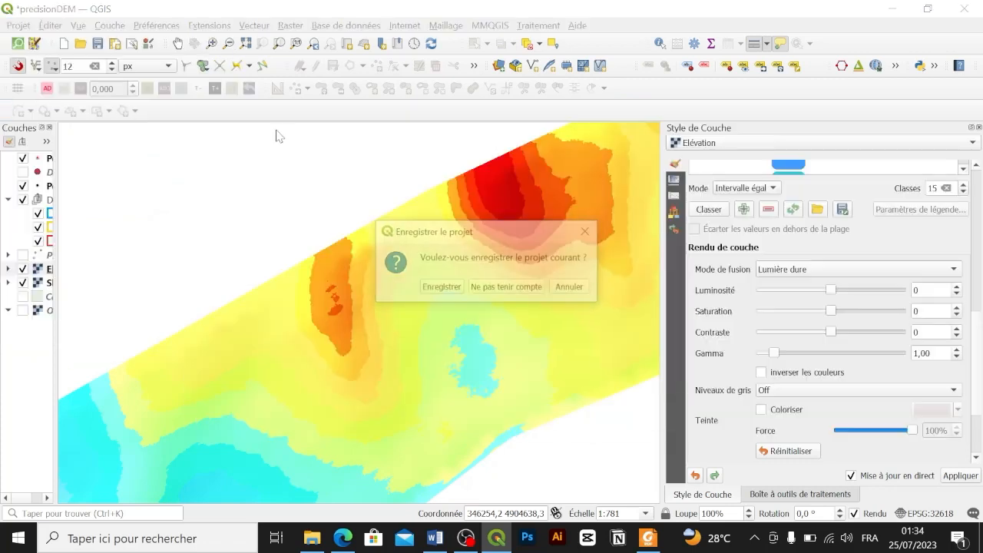
pyautogui.click(497, 292)
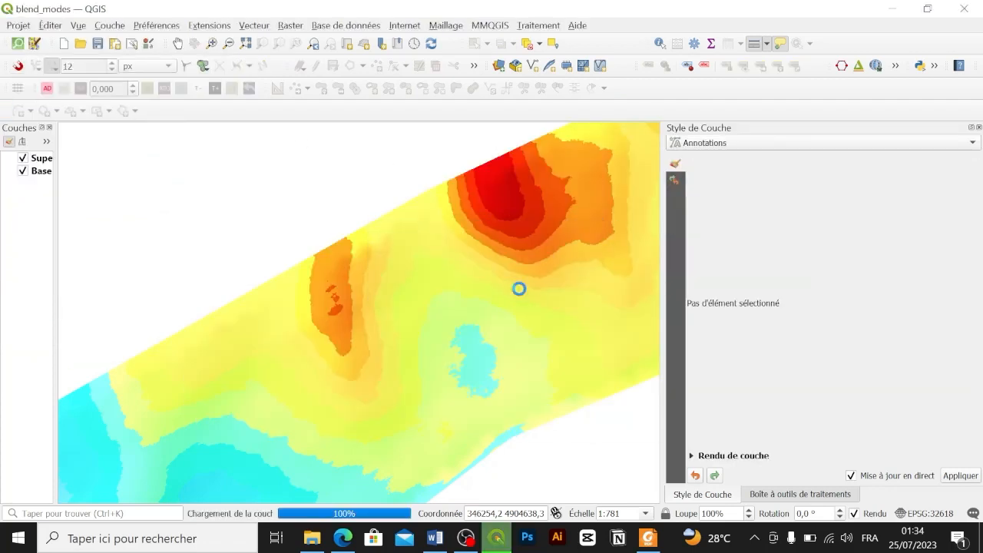
pyautogui.scroll(-2, 513, 260)
pyautogui.scroll(2, 510, 264)
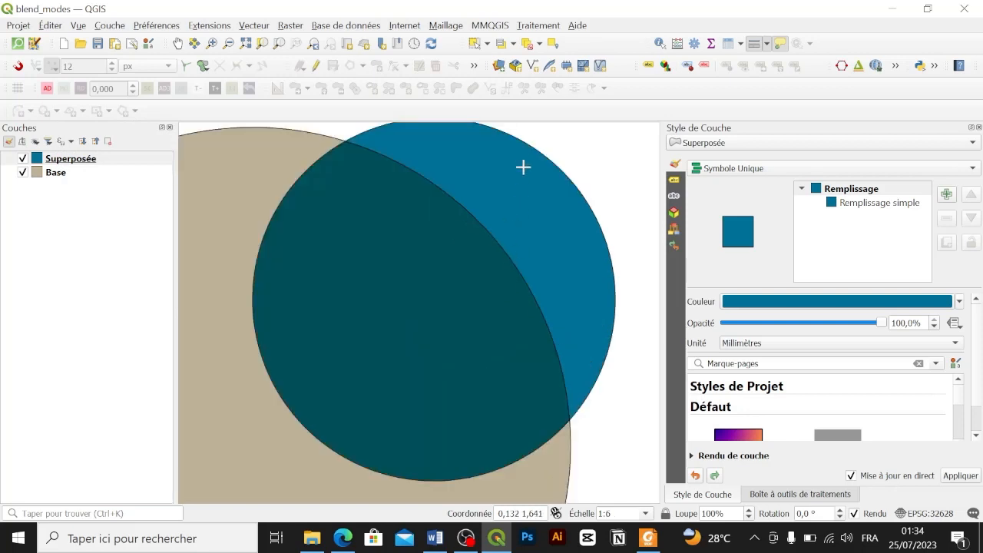
pyautogui.scroll(-1, 469, 239)
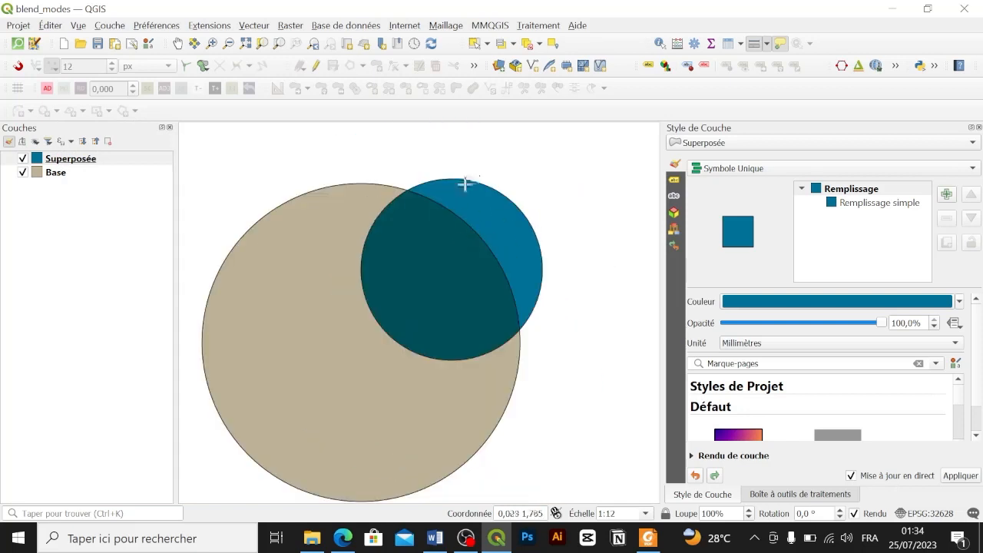
# Step: Hide and show the Superposée layer to compare it with the Base layer underneath
pyautogui.click(32, 175)
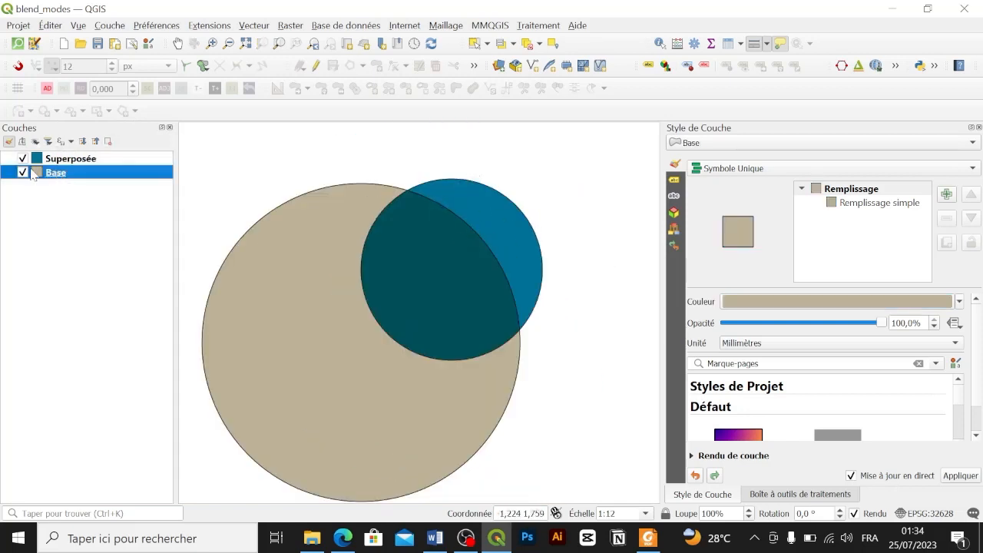
pyautogui.click(23, 159)
pyautogui.click(23, 159)
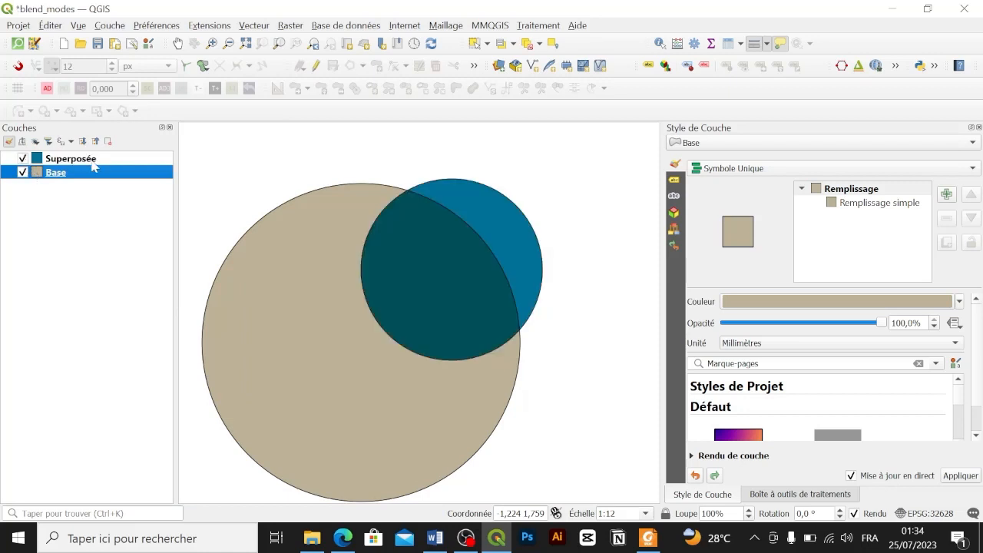
# Step: Set the fill colour of the Superposée layer to pure blue from the recent colours
pyautogui.click(92, 159)
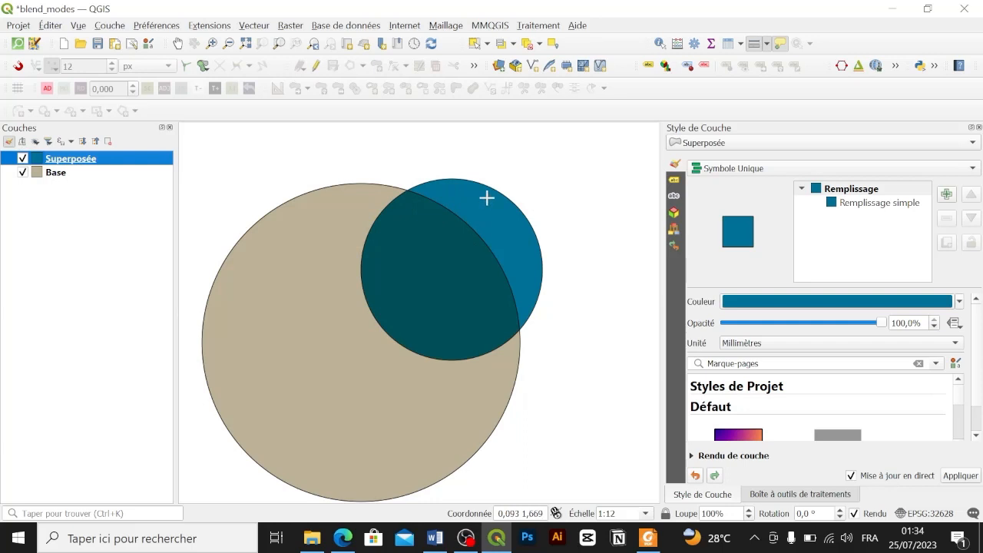
pyautogui.scroll(1, 486, 198)
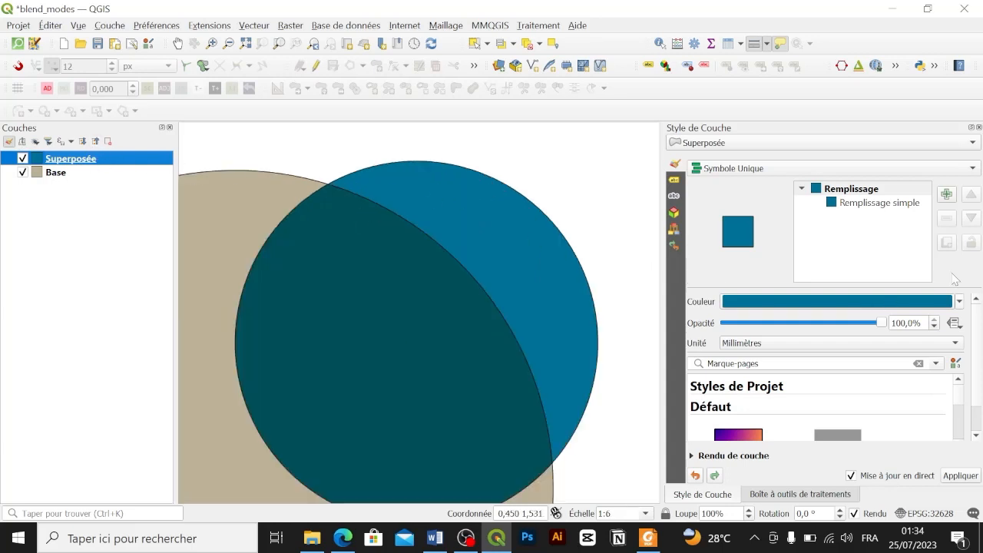
pyautogui.click(959, 301)
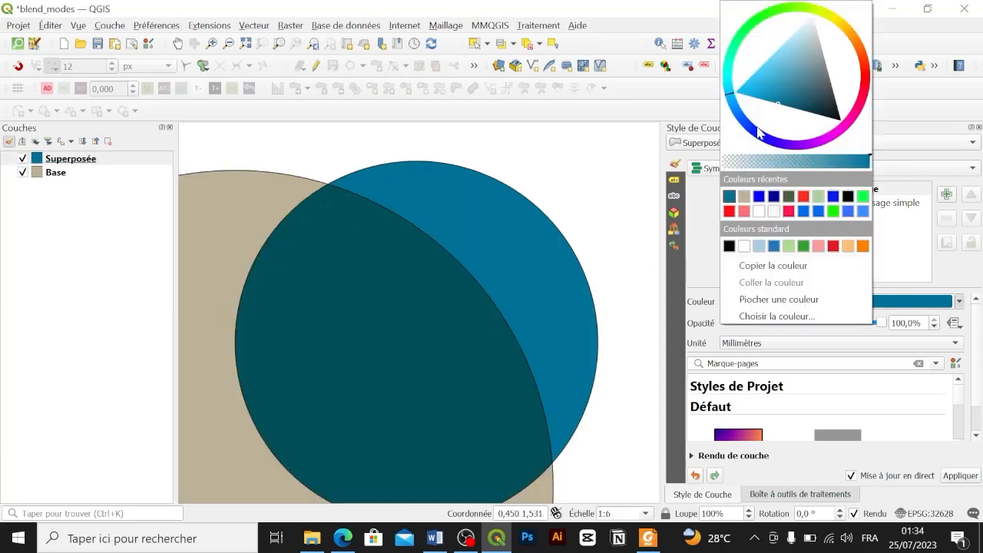
pyautogui.click(760, 197)
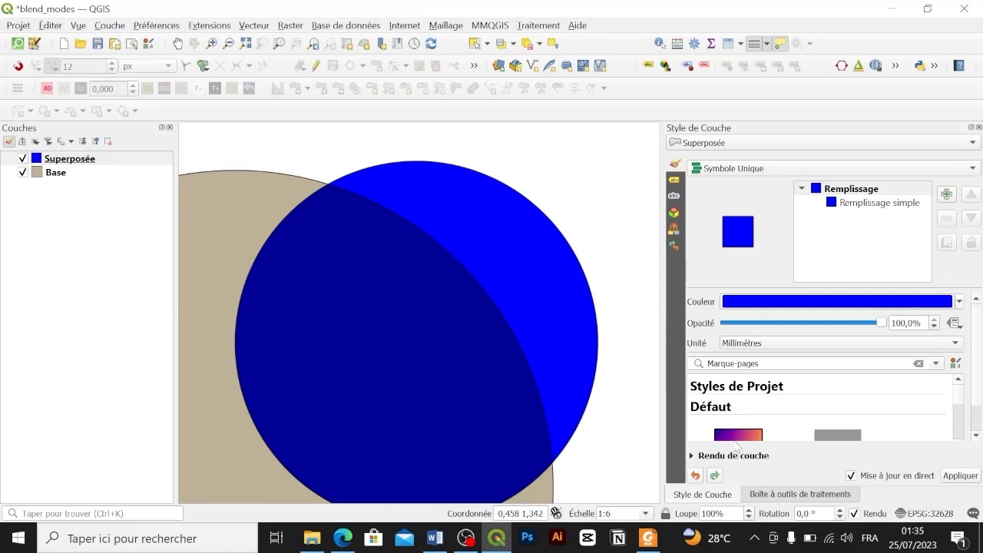
# Step: Expand the Superposée layer's rendering options and review the available layer blending modes
pyautogui.click(698, 456)
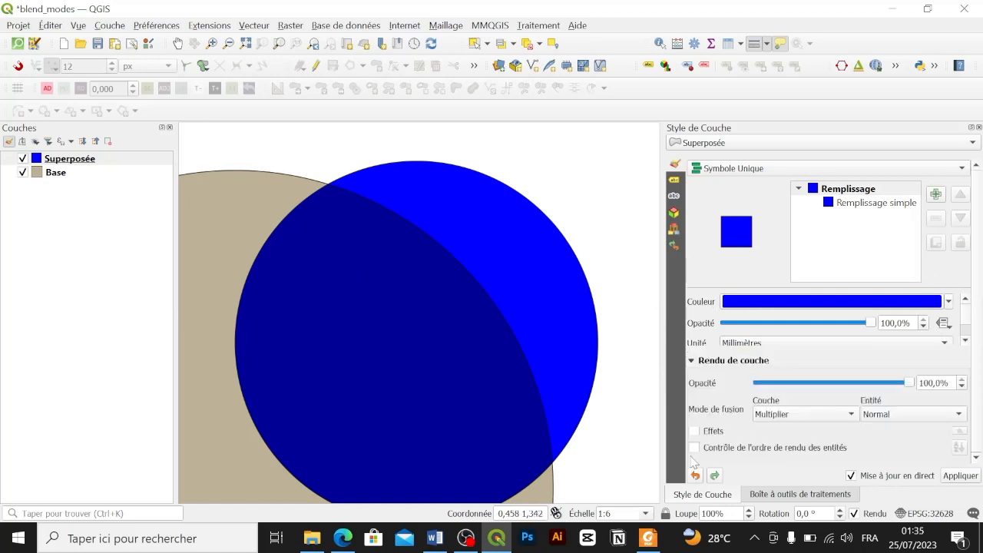
pyautogui.click(797, 417)
pyautogui.click(797, 417)
pyautogui.click(797, 416)
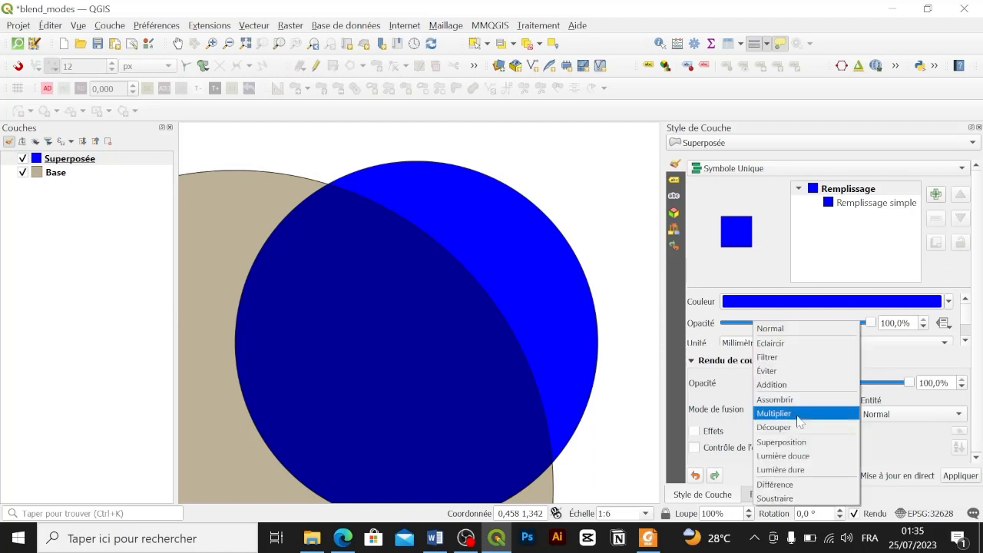
pyautogui.click(799, 415)
pyautogui.click(797, 422)
pyautogui.click(797, 427)
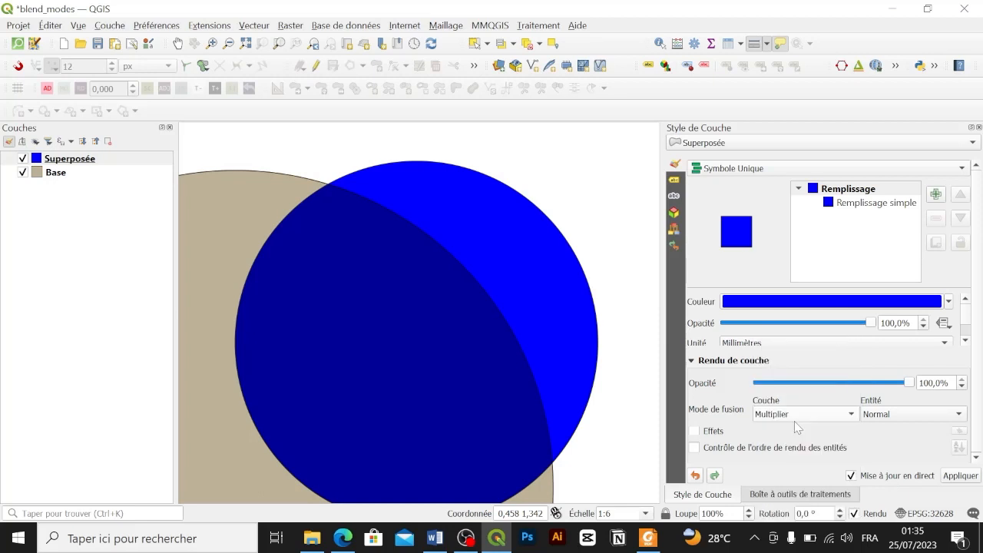
# Step: Try the Découper, Normal and Eclaircir layer blending modes on the Superposée layer
pyautogui.click(794, 421)
pyautogui.click(799, 427)
pyautogui.click(803, 414)
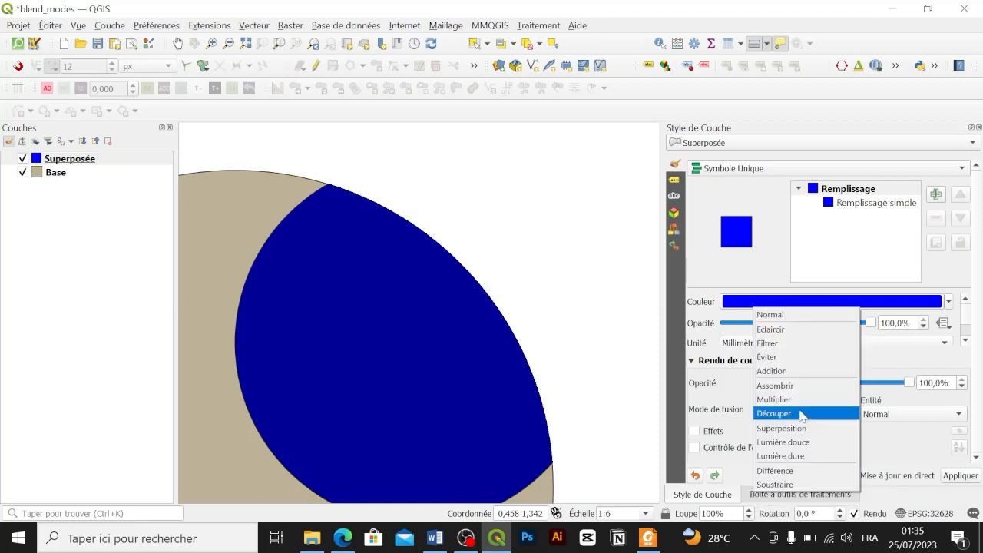
pyautogui.click(791, 317)
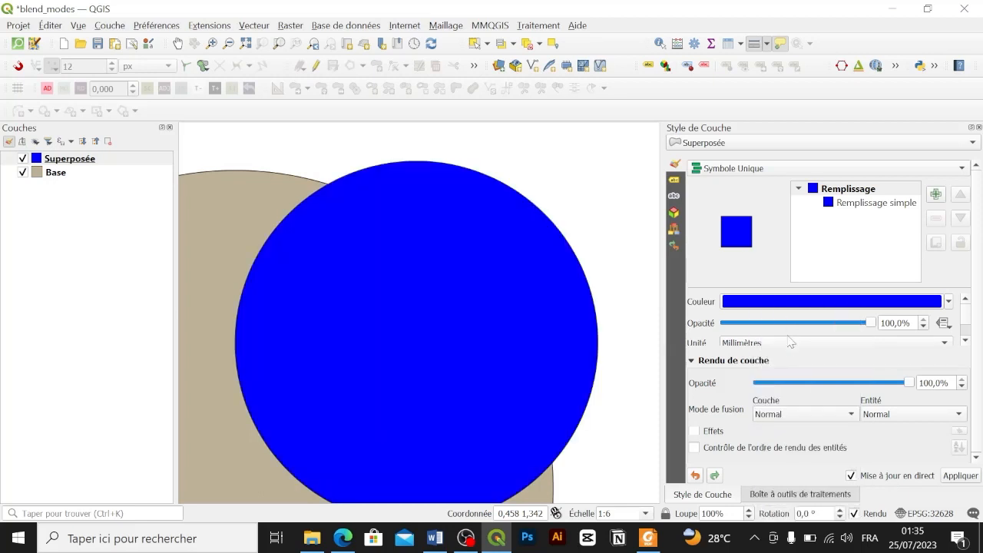
pyautogui.click(799, 413)
pyautogui.click(795, 392)
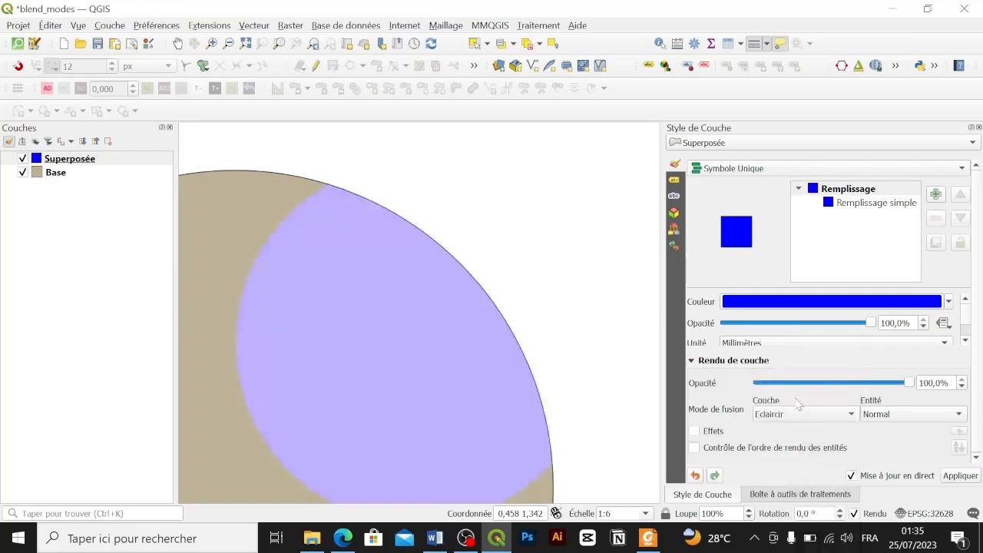
# Step: Review the blending mode list and set the Superposée layer's blending mode to Multiplier
pyautogui.scroll(-3, 810, 418)
pyautogui.click(812, 420)
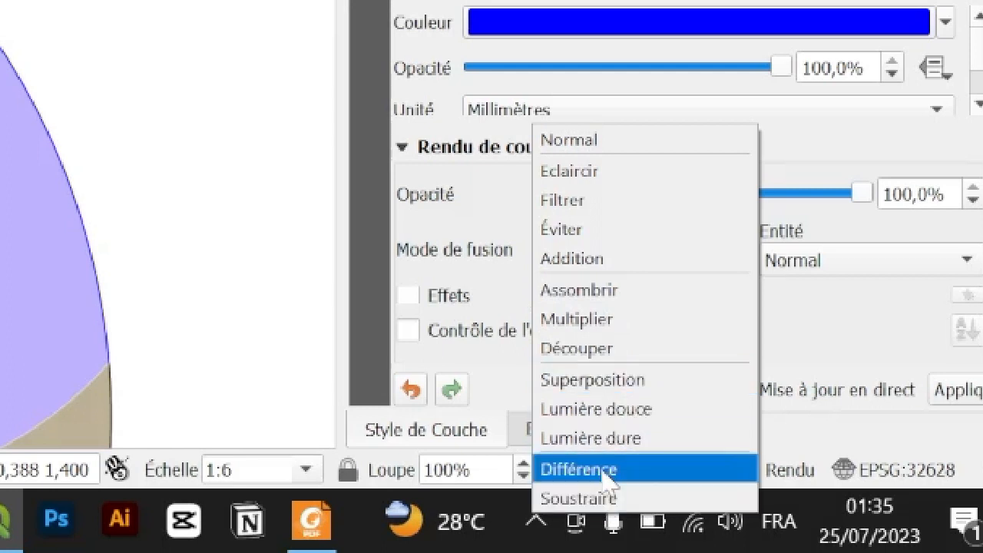
pyautogui.press('Escape')
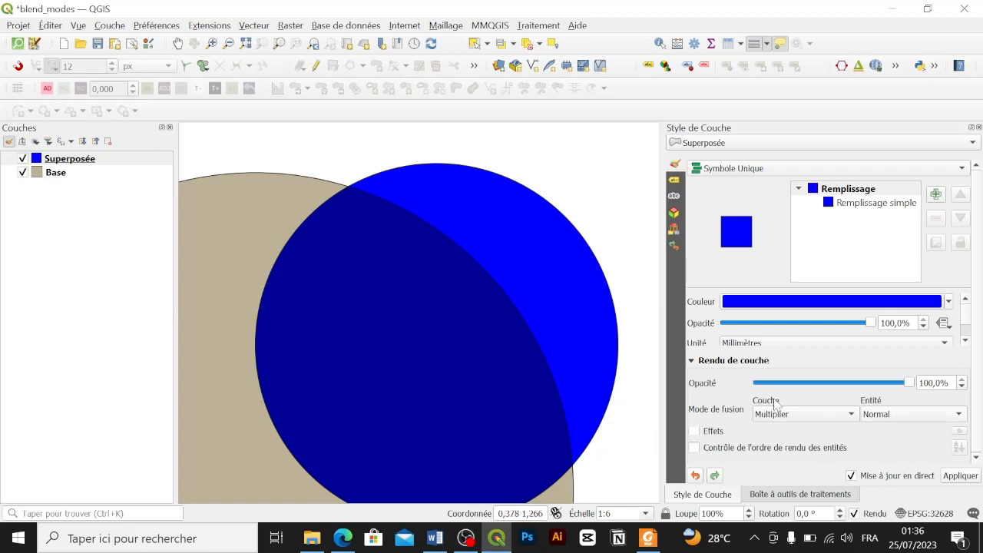
# Step: Hide and show the blue Superposée layer to examine how its overlap with Base is multiplied
pyautogui.click(73, 163)
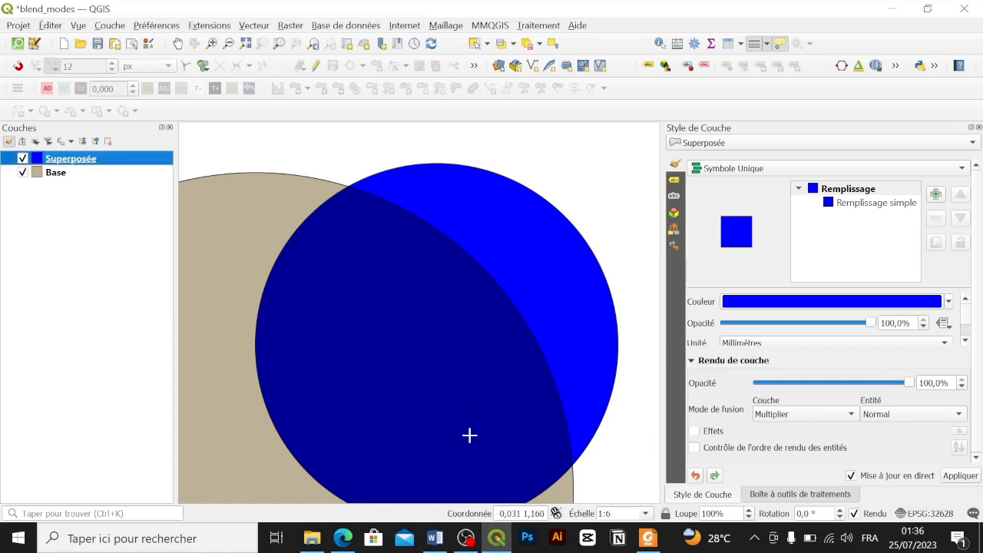
pyautogui.click(23, 159)
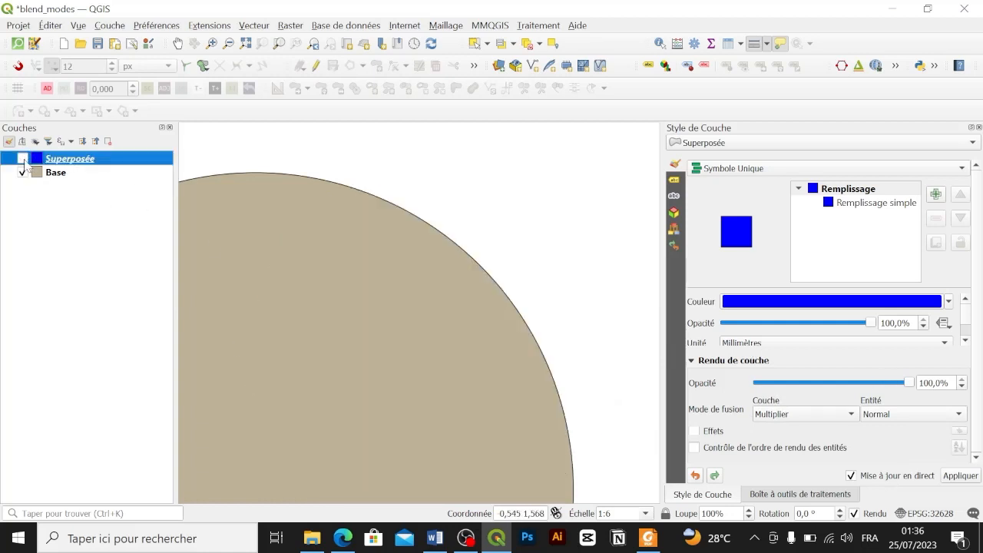
pyautogui.click(23, 159)
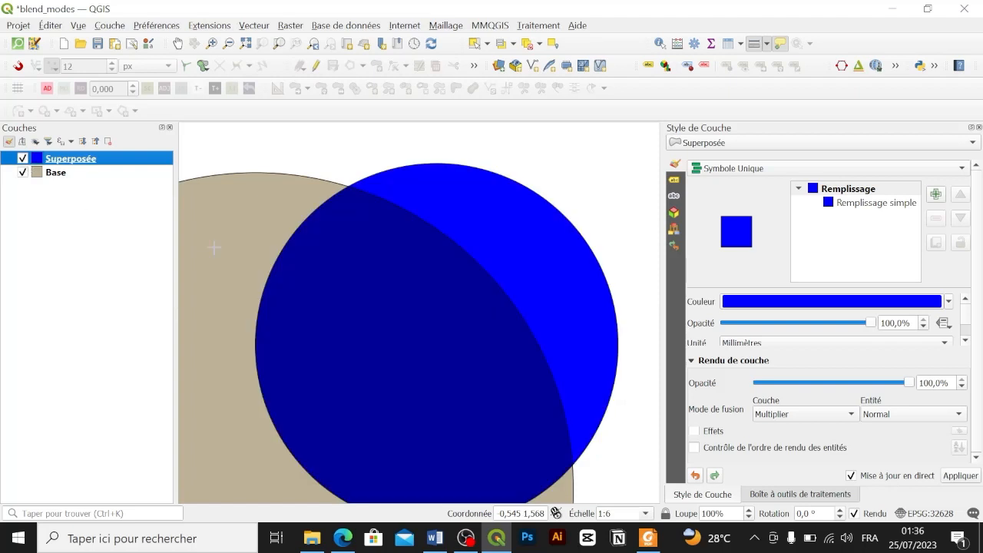
# Step: Examine the RGB components of the Base layer's fill colour and of the Superposée layer's colour
pyautogui.click(140, 174)
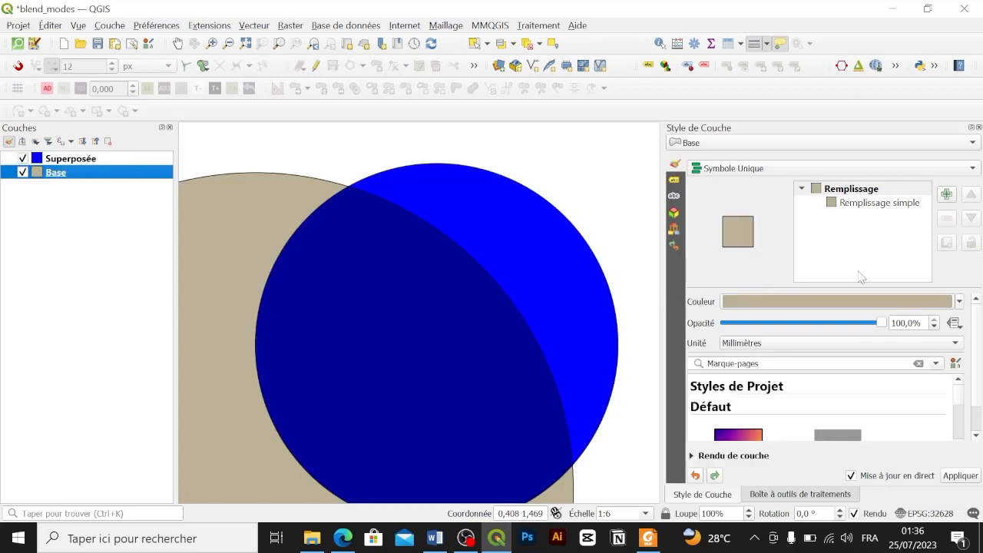
pyautogui.click(878, 205)
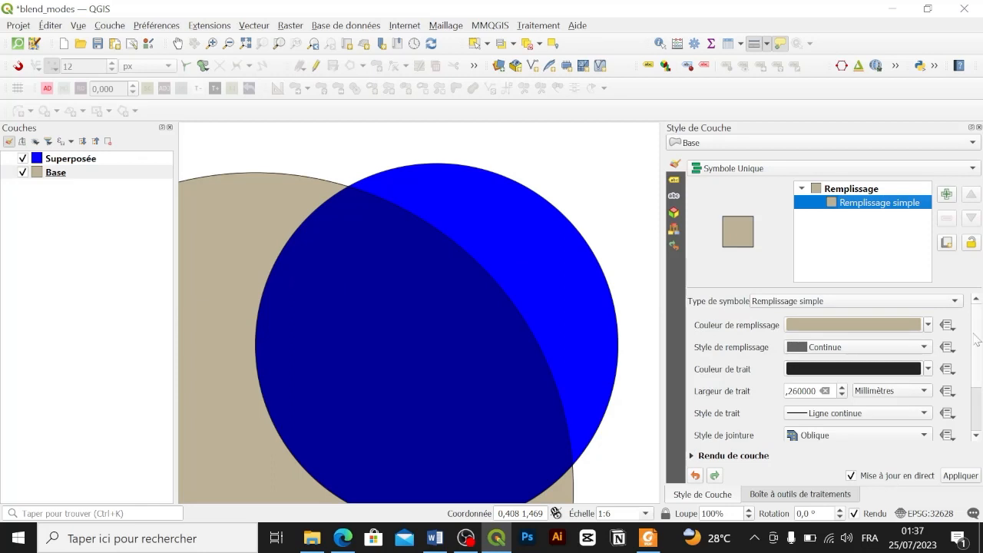
pyautogui.click(80, 176)
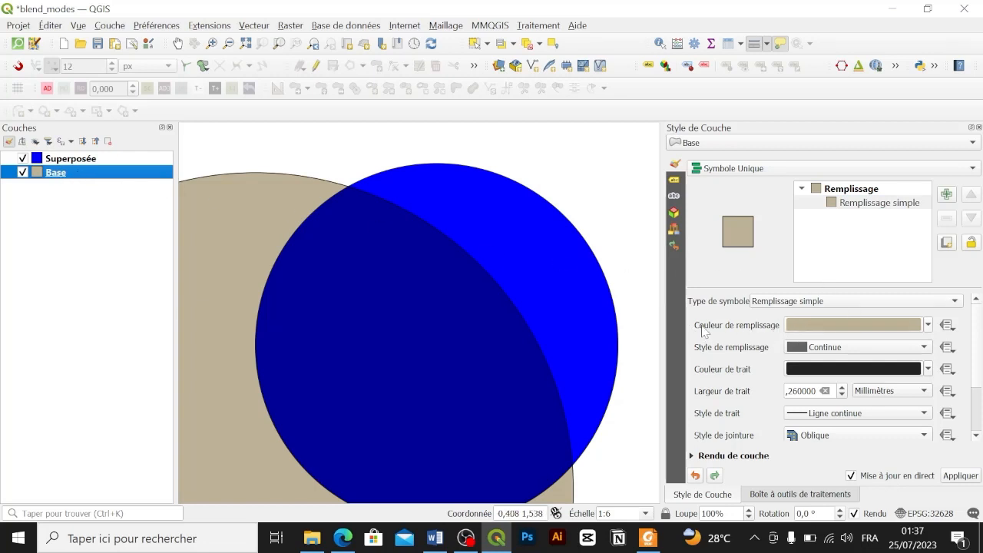
pyautogui.moveTo(851, 324)
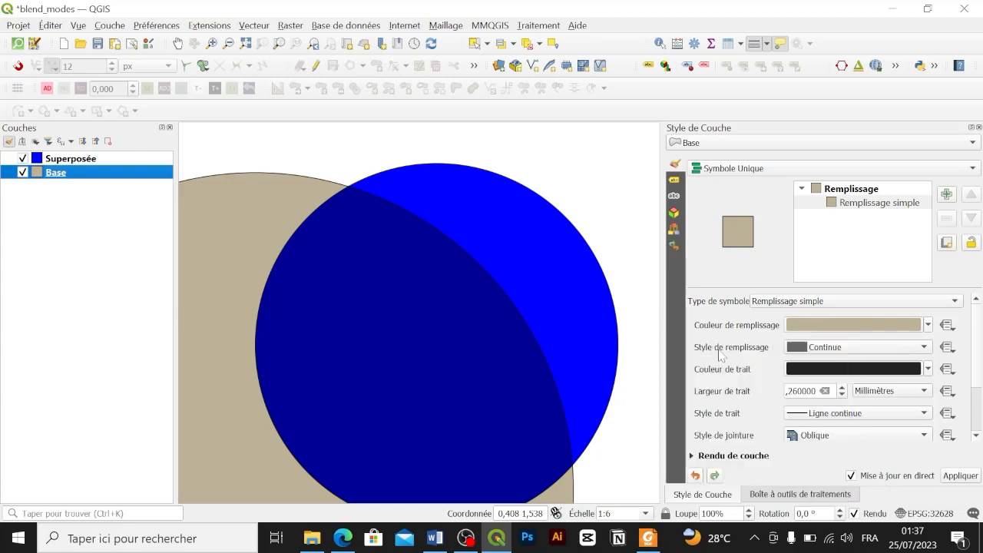
pyautogui.click(822, 326)
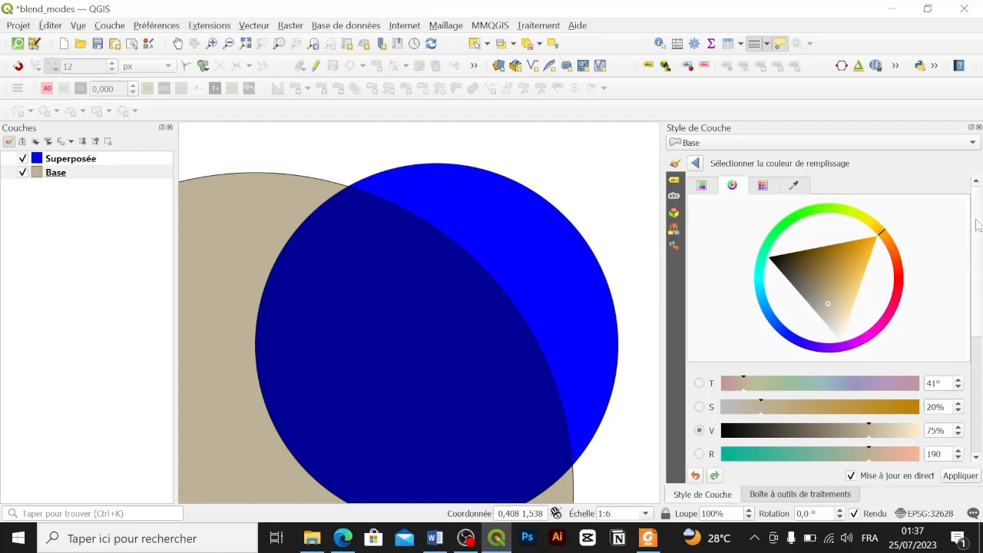
pyautogui.scroll(-5, 785, 279)
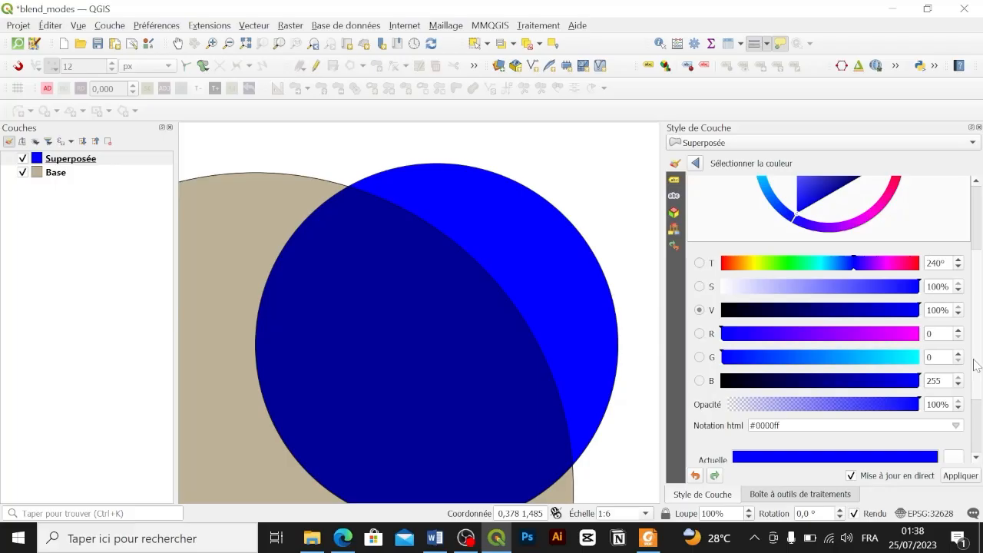
pyautogui.scroll(-2, 951, 318)
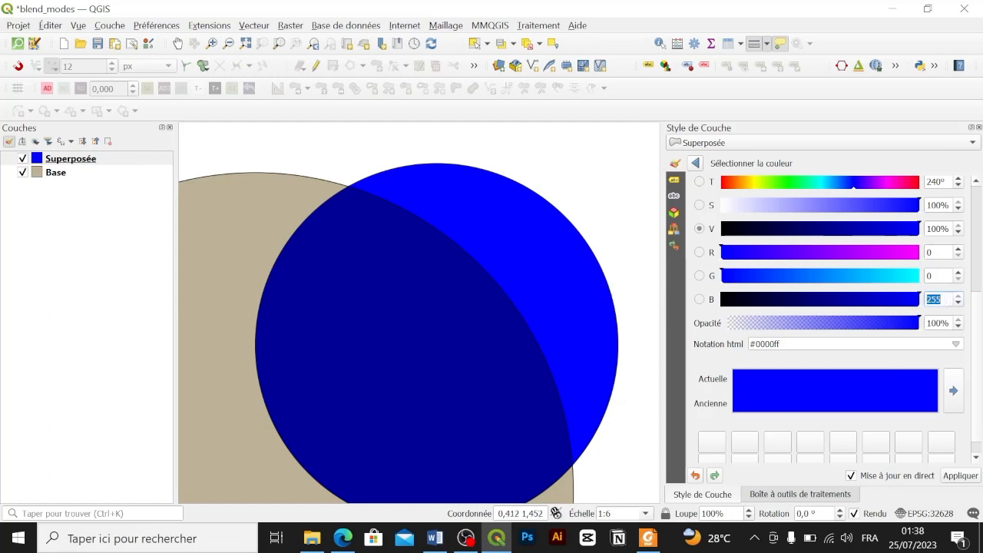
# Step: Examine the blue and green components of the Superposée layer's colour, keeping the blue component at 255
pyautogui.click(940, 300)
pyautogui.scroll(1, 978, 310)
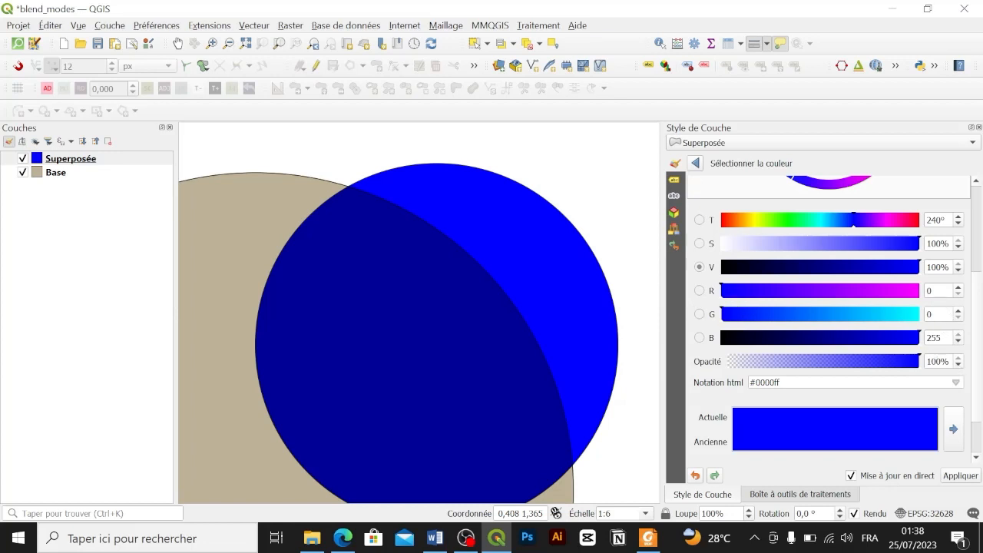
pyautogui.doubleClick(937, 338)
pyautogui.write('255')
pyautogui.press('Return')
pyautogui.hotkey('shift', 'Tab')
# Step: Examine the red, green and blue components of the Base layer's colour one by one
pyautogui.click(84, 173)
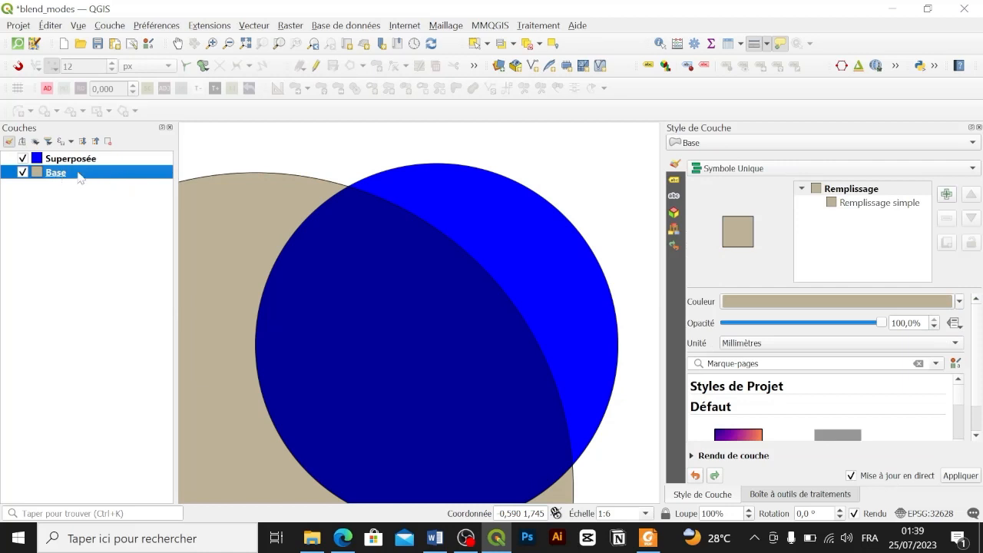
pyautogui.click(813, 304)
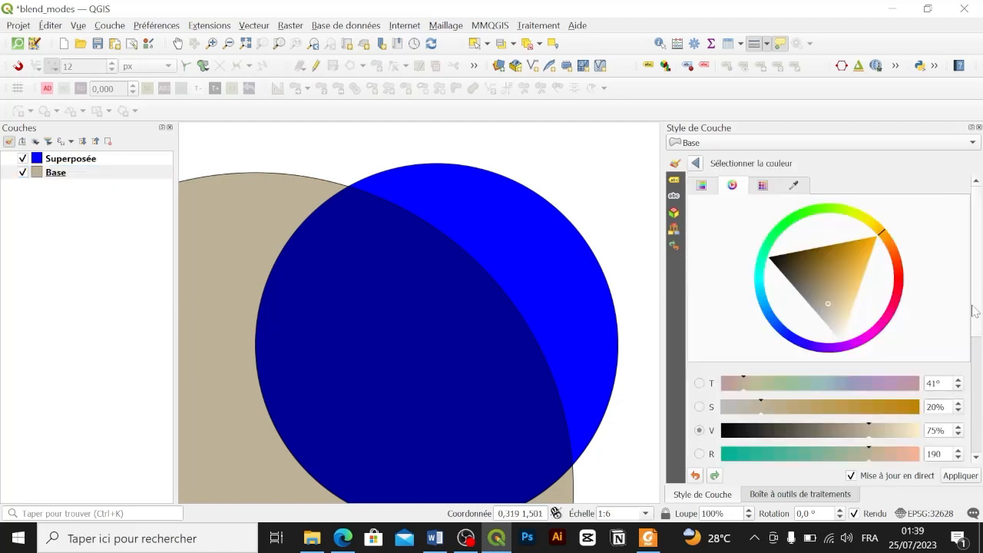
pyautogui.scroll(-2, 977, 321)
pyautogui.scroll(-3, 976, 321)
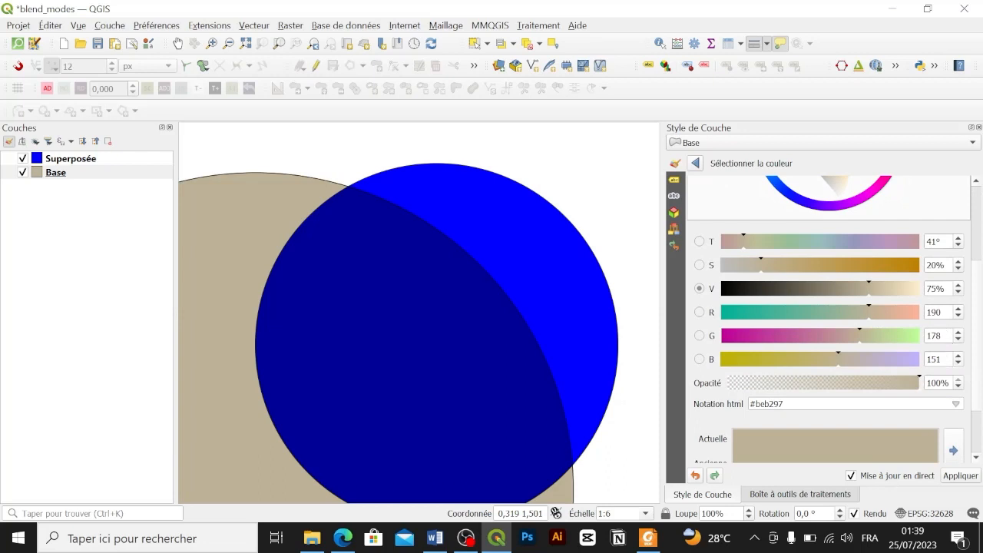
pyautogui.doubleClick(939, 311)
pyautogui.press('Tab')
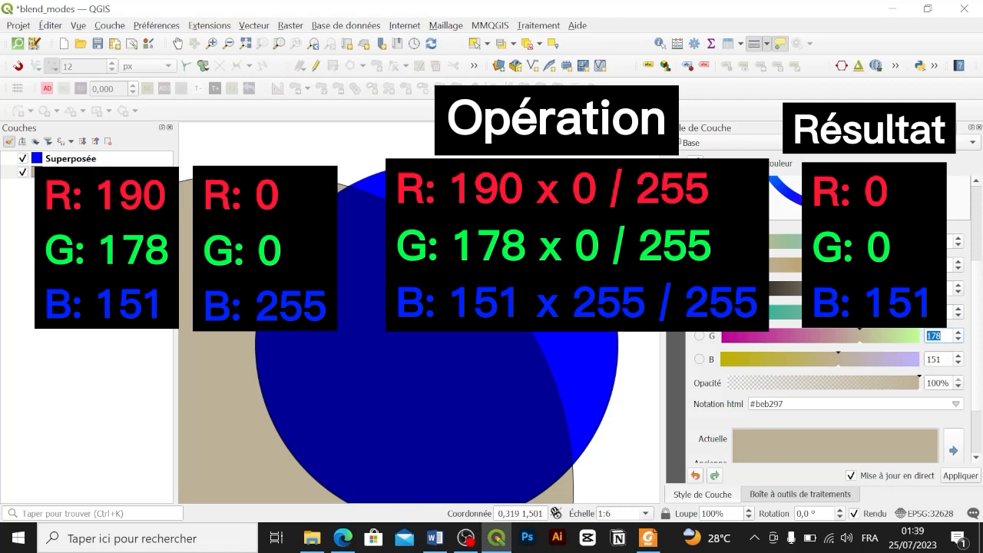
pyautogui.press('Tab')
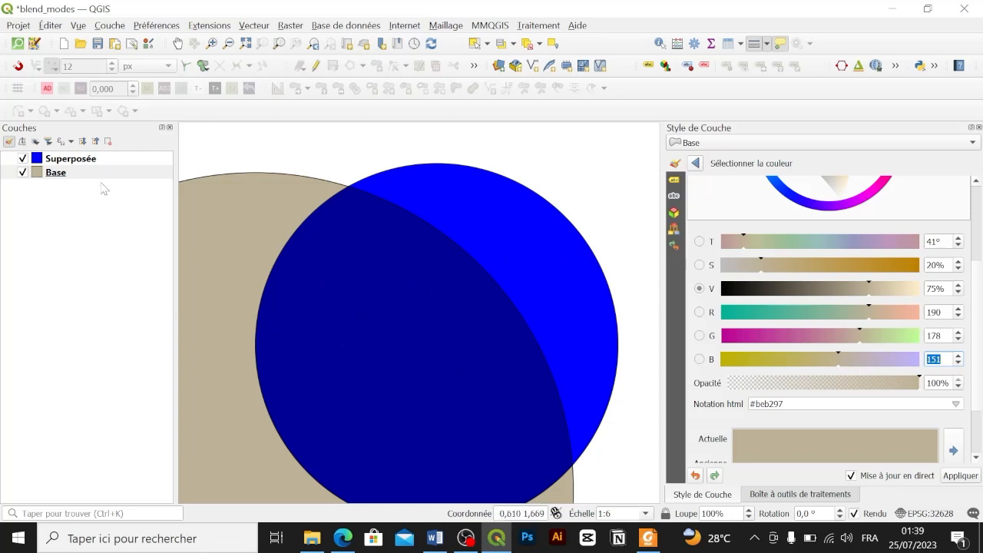
# Step: Sample the multiplied overlap of the two circles on the map as the Superposée layer's colour
pyautogui.click(71, 158)
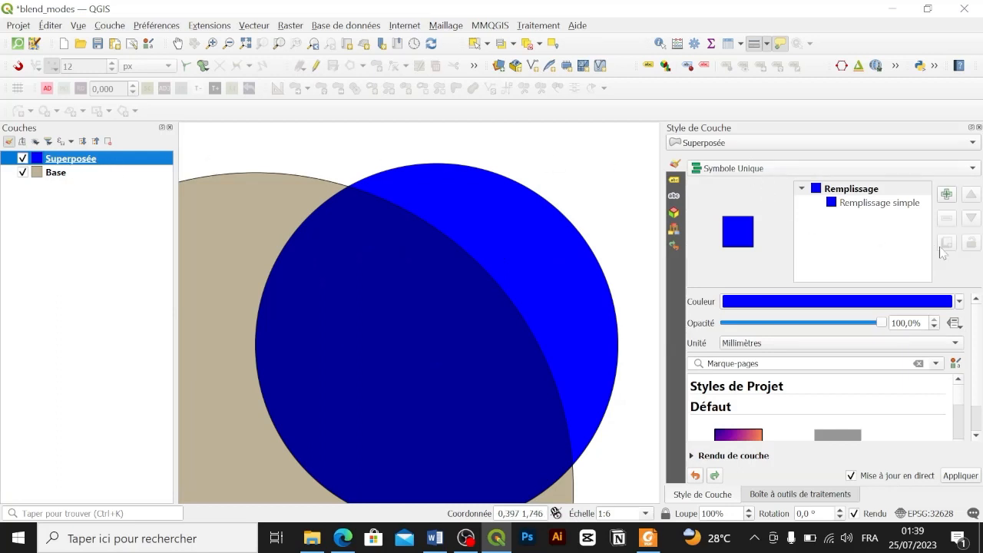
pyautogui.click(960, 301)
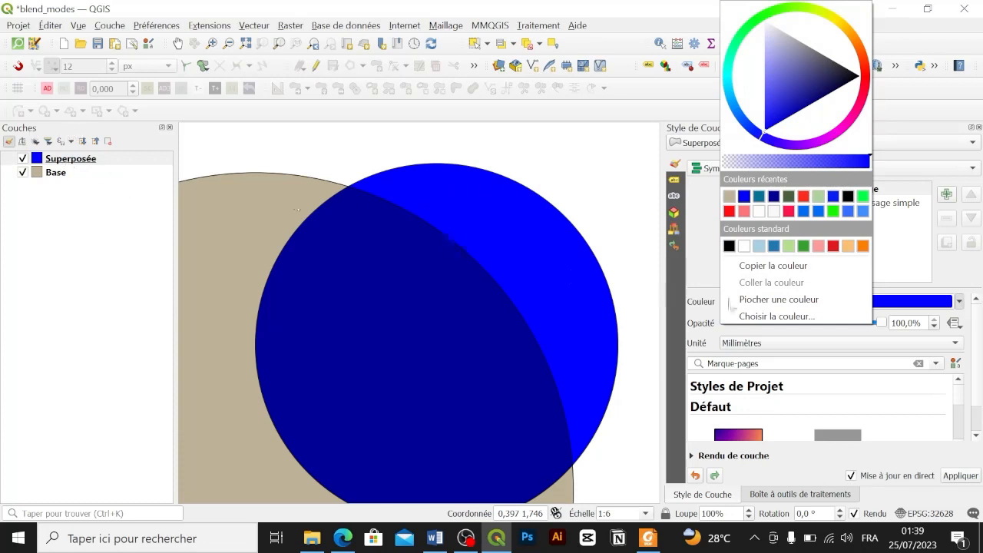
pyautogui.click(790, 304)
pyautogui.click(431, 323)
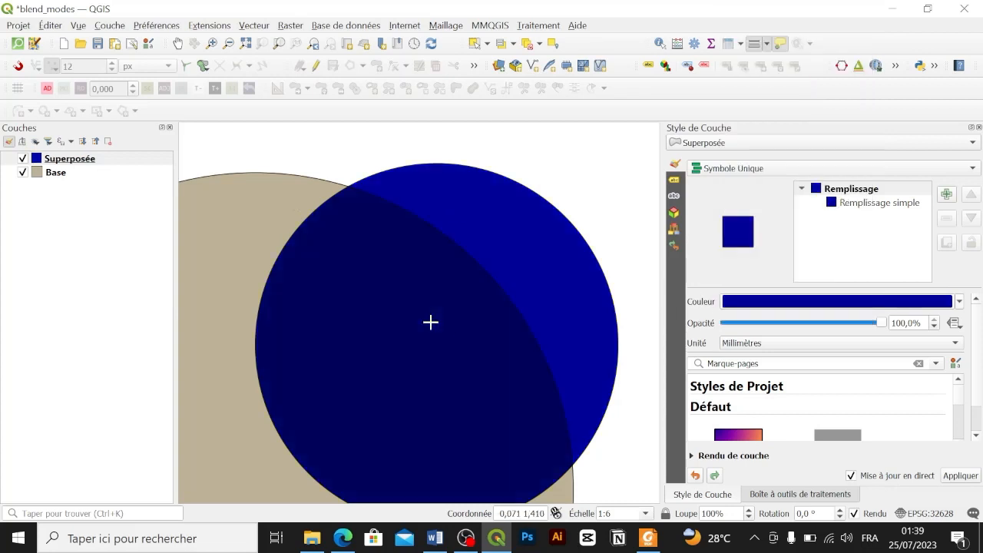
# Step: Examine the sampled dark blue's RGB components and restore the Superposée layer's pure blue from the recent colours
pyautogui.click(776, 307)
pyautogui.moveTo(980, 332); pyautogui.dragTo(978, 388)
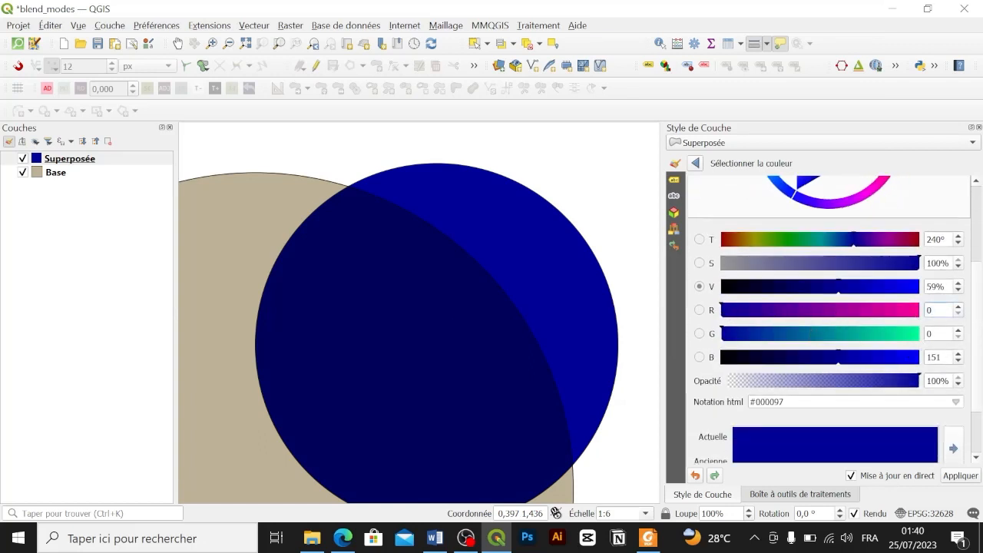
pyautogui.press('Tab')
pyautogui.press('Tab')
pyautogui.press('Escape')
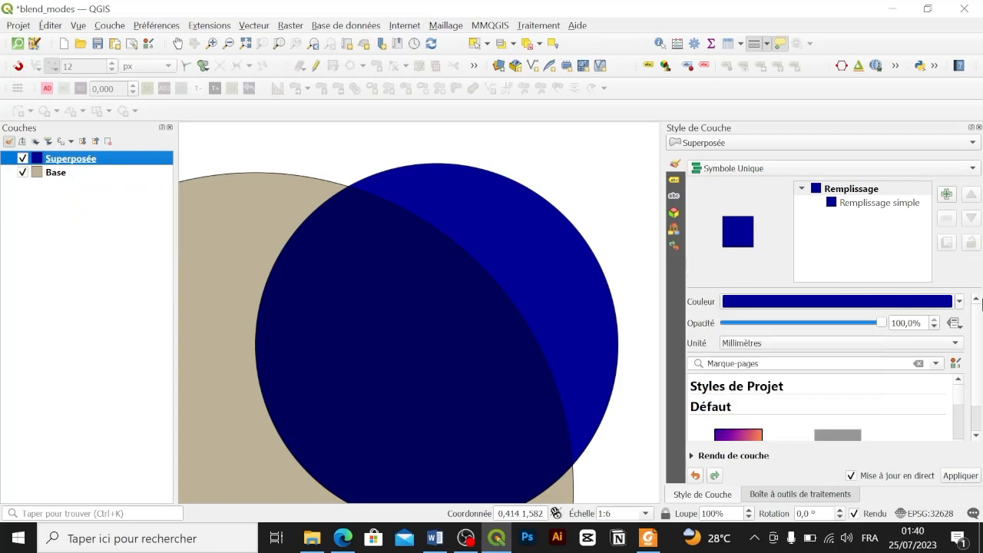
pyautogui.click(959, 301)
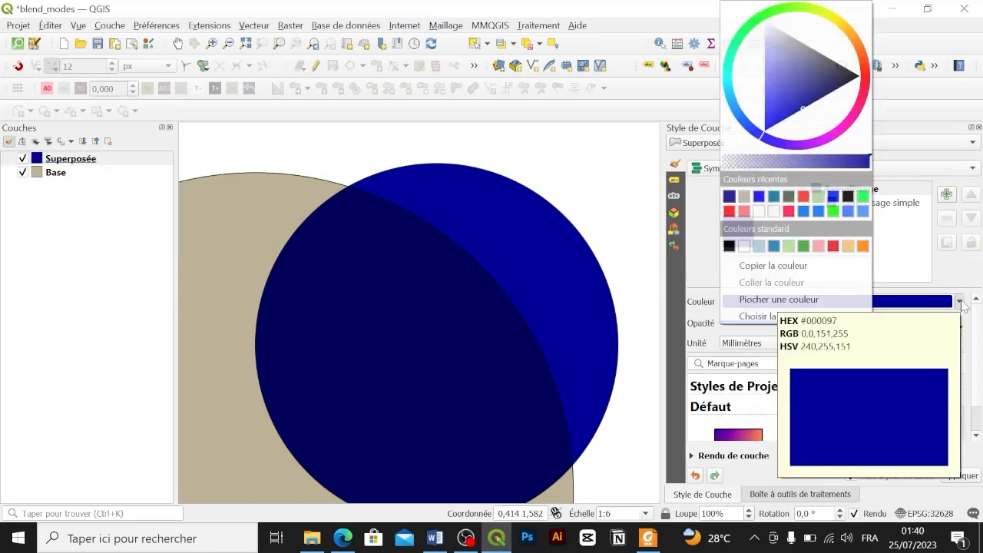
pyautogui.click(766, 203)
# Step: Set the Superposée layer's blending mode to Eclaircir in its layer rendering settings
pyautogui.scroll(-2, 977, 332)
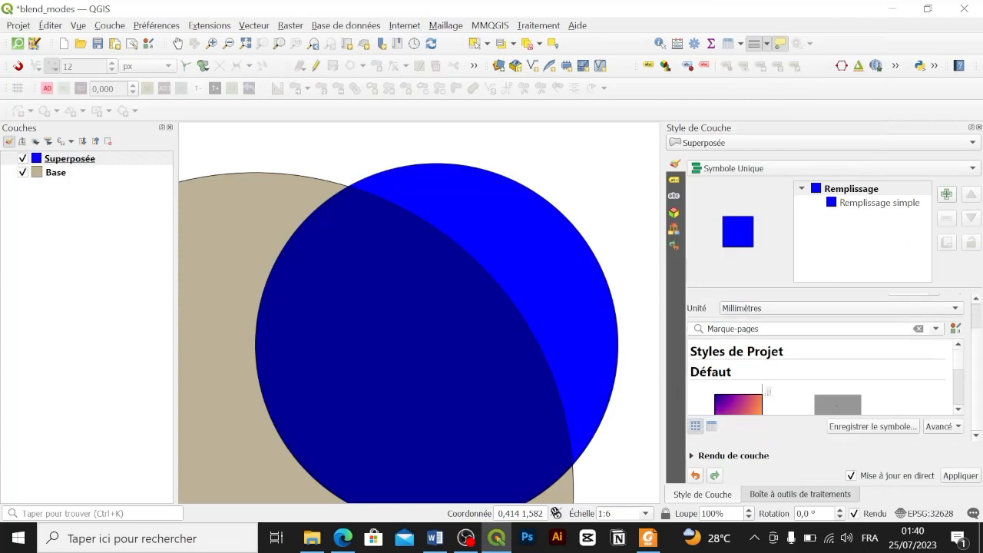
pyautogui.click(691, 456)
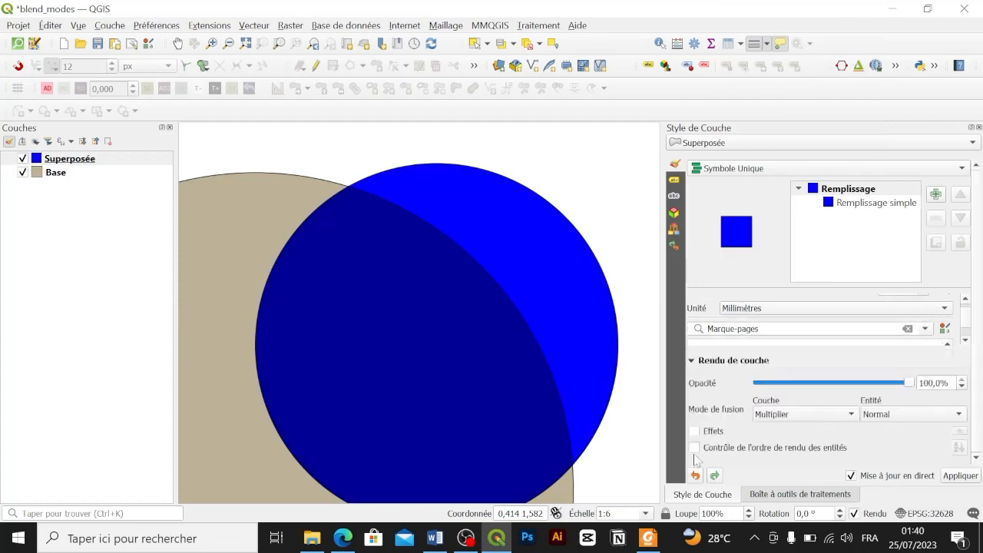
pyautogui.click(789, 415)
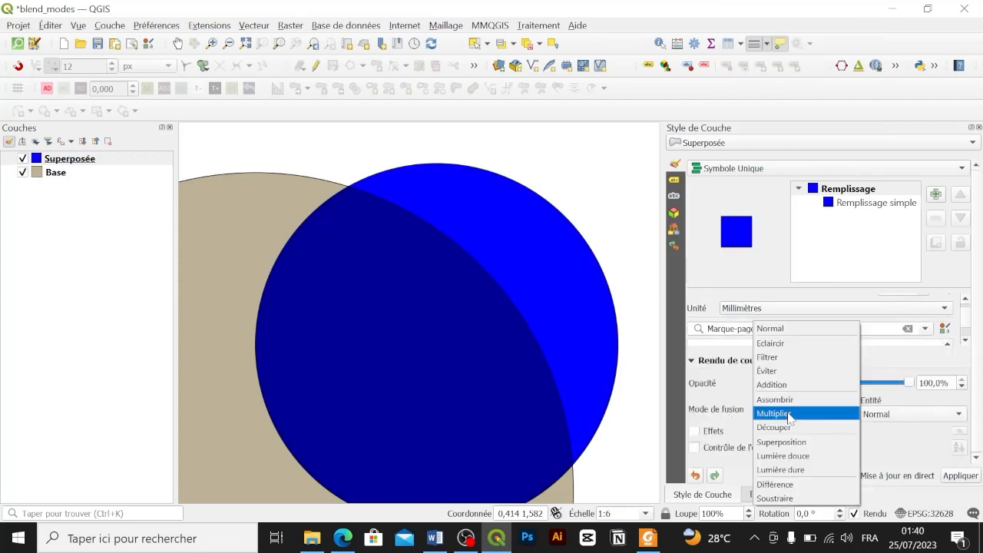
pyautogui.click(780, 344)
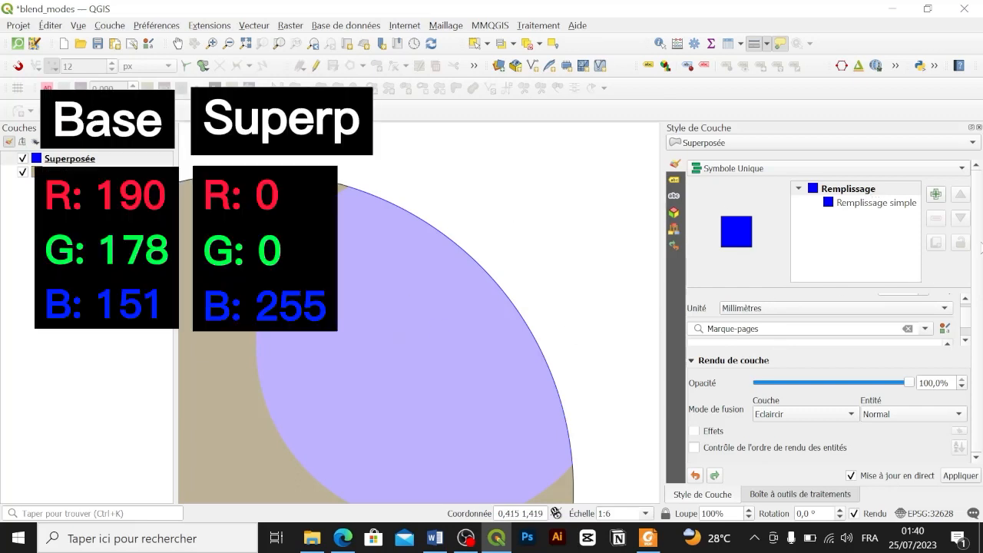
# Step: Examine the RGB components of the fill colour in the Superposée layer's Remplissage simple symbol
pyautogui.click(691, 362)
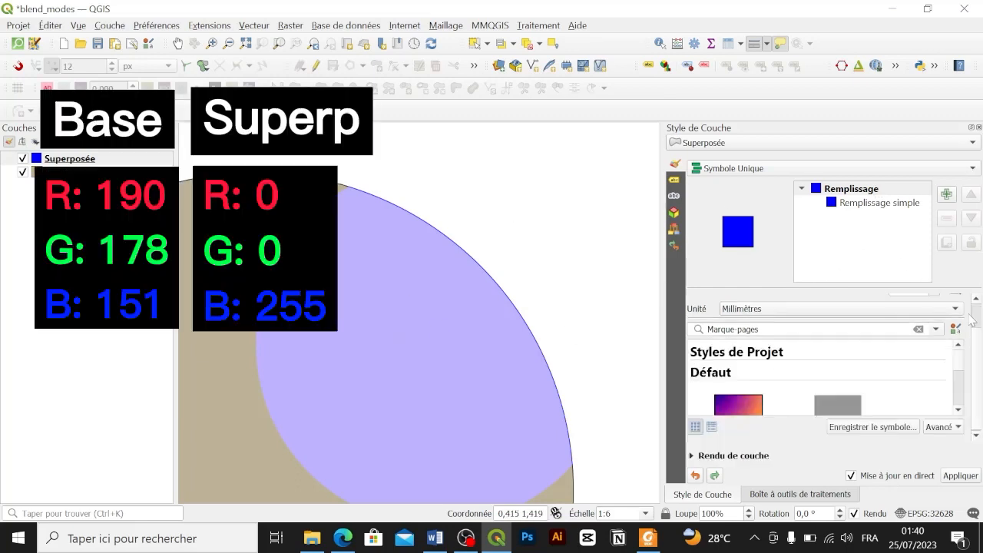
pyautogui.scroll(1, 976, 315)
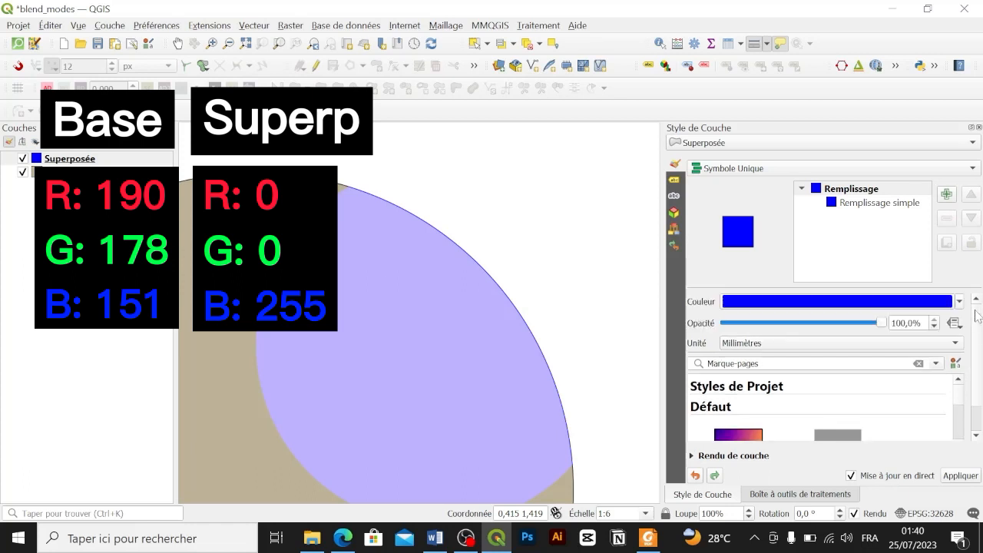
pyautogui.click(883, 203)
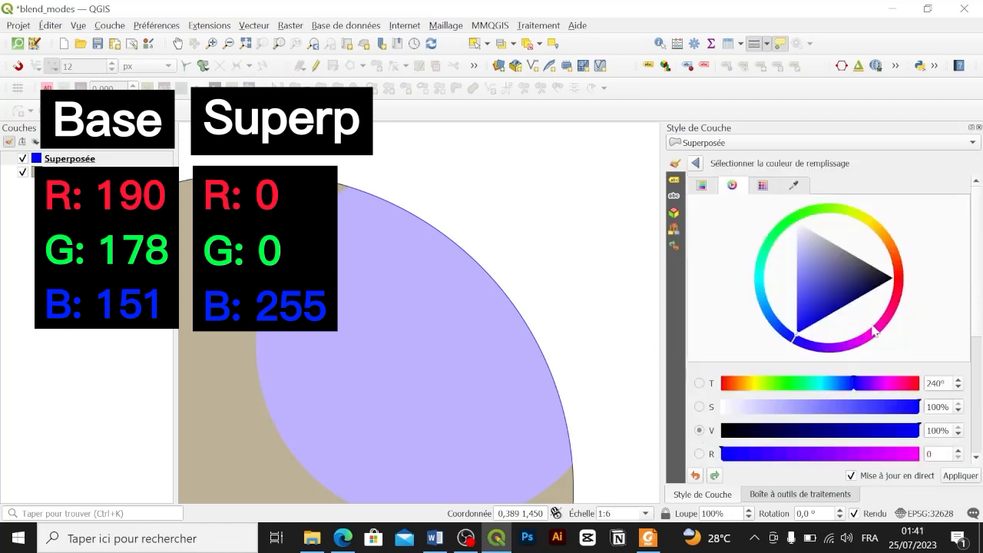
pyautogui.click(844, 325)
pyautogui.scroll(-3, 813, 265)
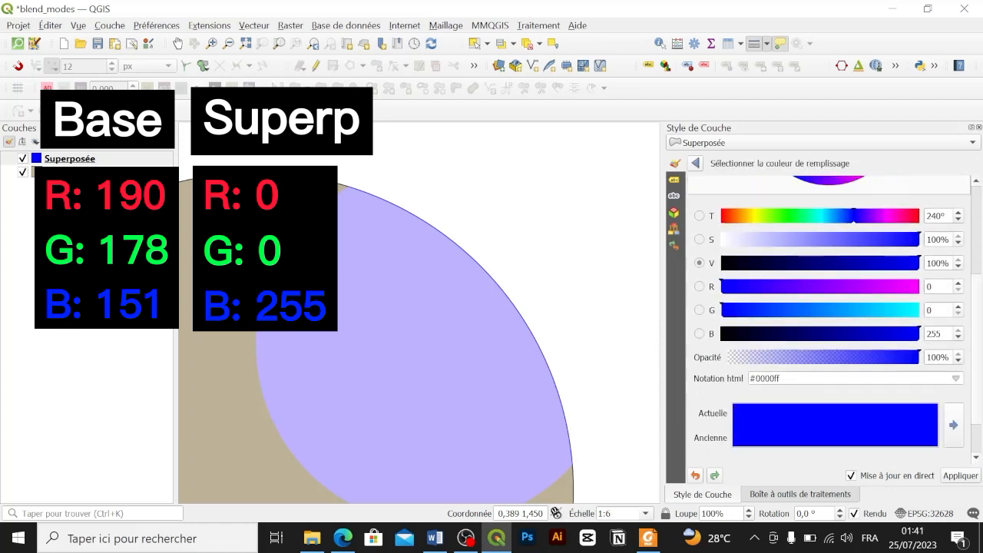
pyautogui.click(697, 163)
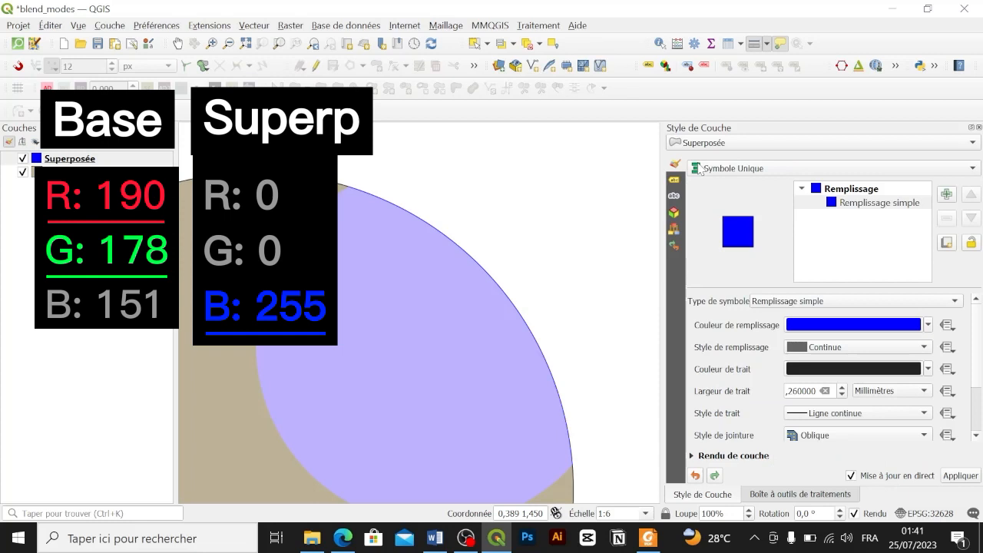
pyautogui.click(906, 329)
pyautogui.scroll(-4, 978, 297)
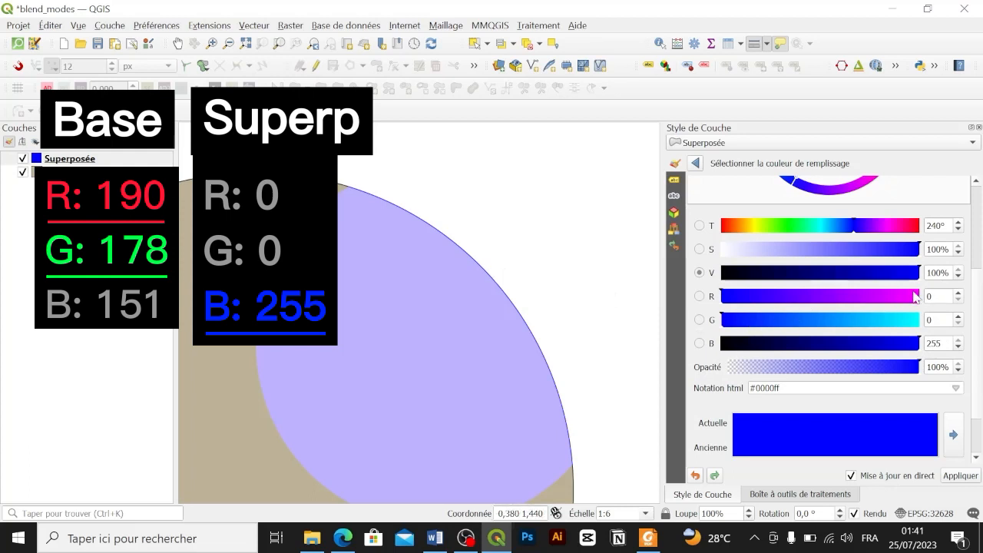
# Step: Examine the Base layer's red, green and blue colour components for comparison with the Superposée layer's
pyautogui.click(69, 172)
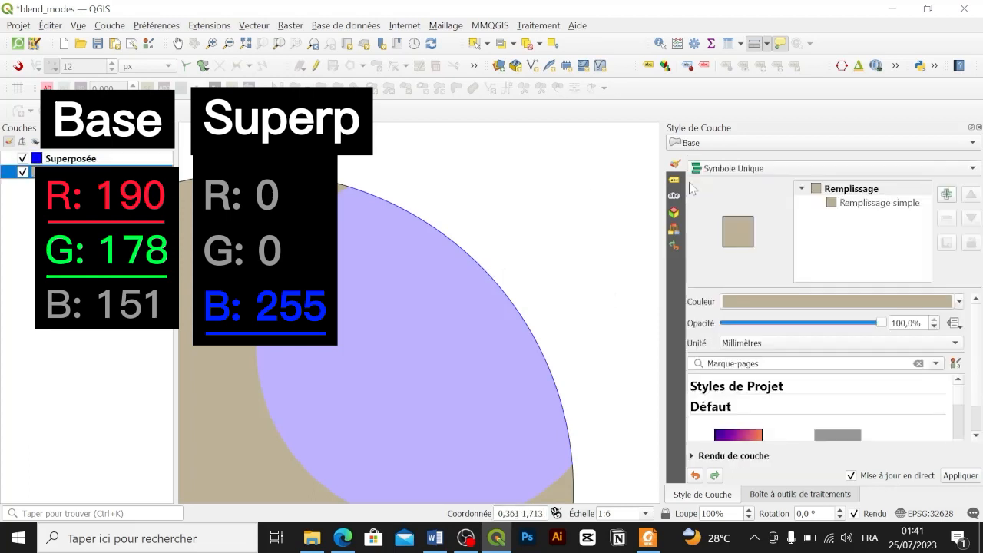
pyautogui.click(874, 301)
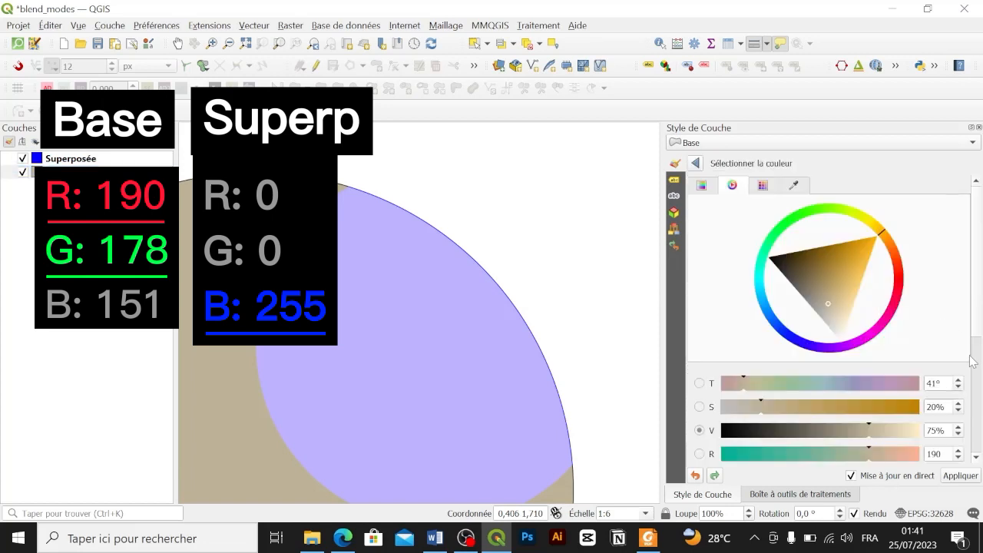
pyautogui.scroll(-2, 974, 322)
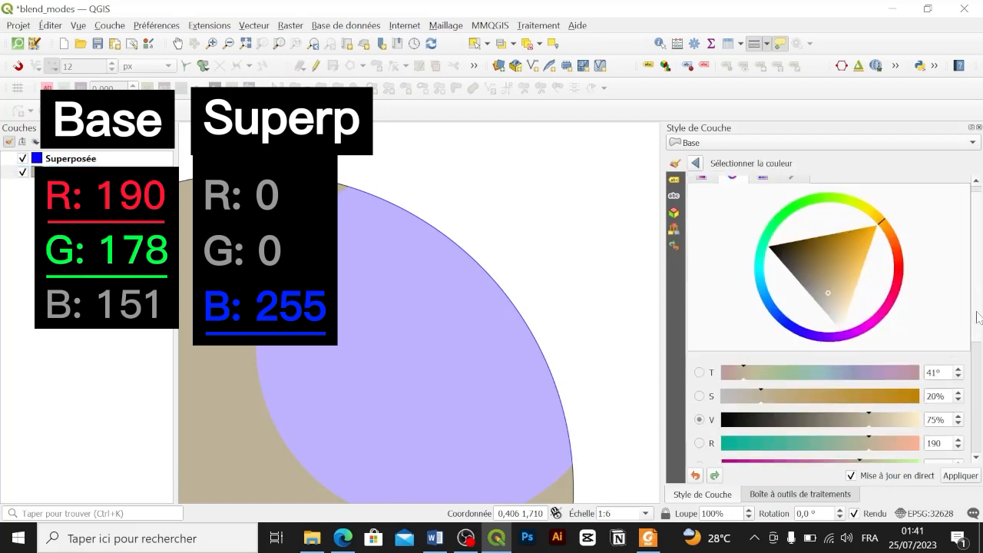
pyautogui.press('Tab')
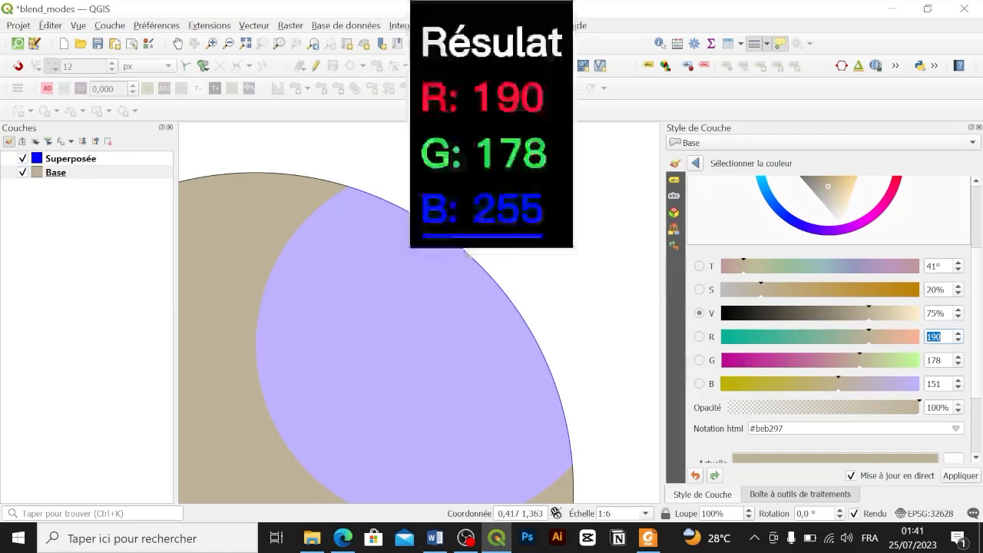
pyautogui.press('Tab')
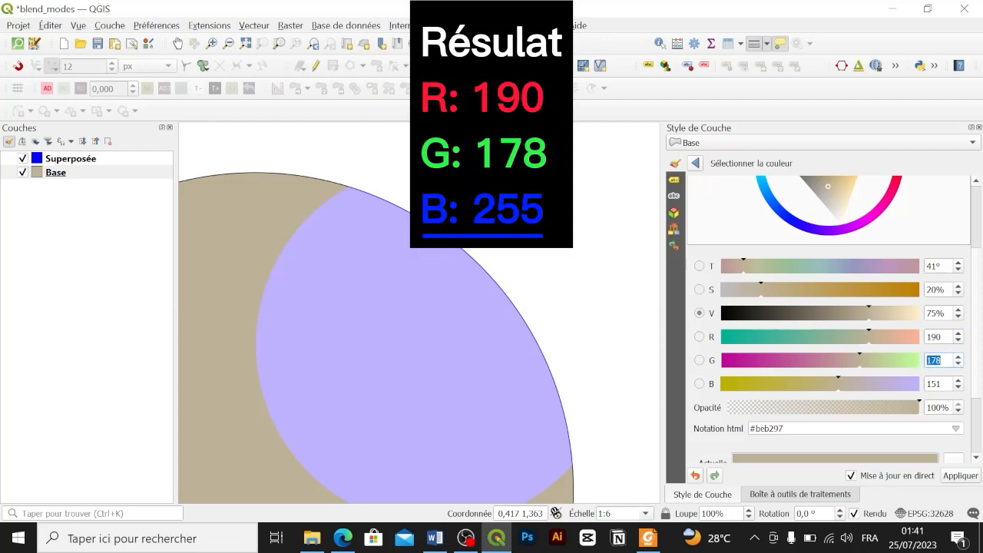
pyautogui.press('Tab')
pyautogui.click(940, 383)
pyautogui.hotkey('shift', 'Tab')
pyautogui.hotkey('shift', 'Tab')
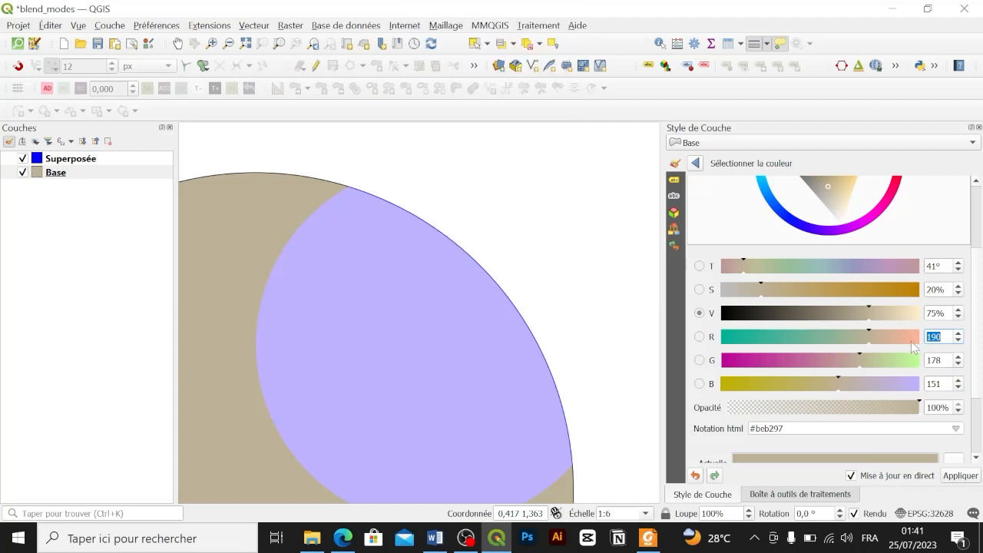
# Step: Sample the lightened lilac overlap on the map as the Superposée layer's colour
pyautogui.click(76, 159)
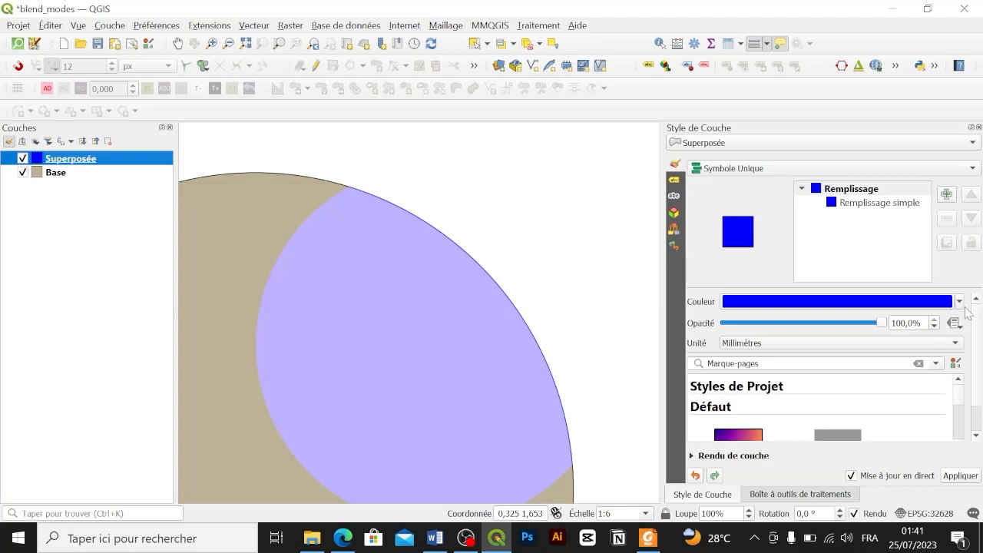
pyautogui.click(959, 302)
pyautogui.click(799, 300)
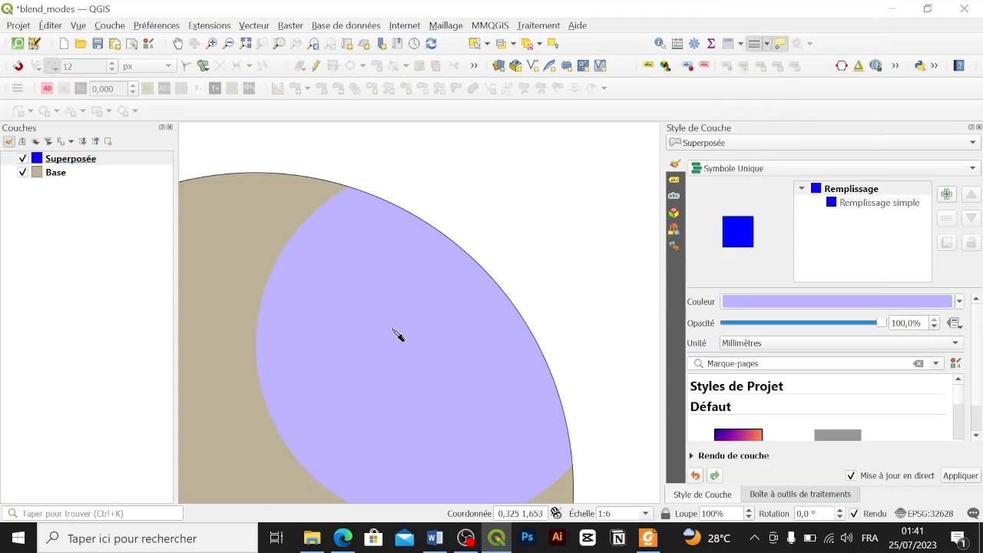
pyautogui.click(397, 336)
# Step: Examine the sampled lilac's RGB components and undo the Superposée layer's colour change
pyautogui.click(932, 303)
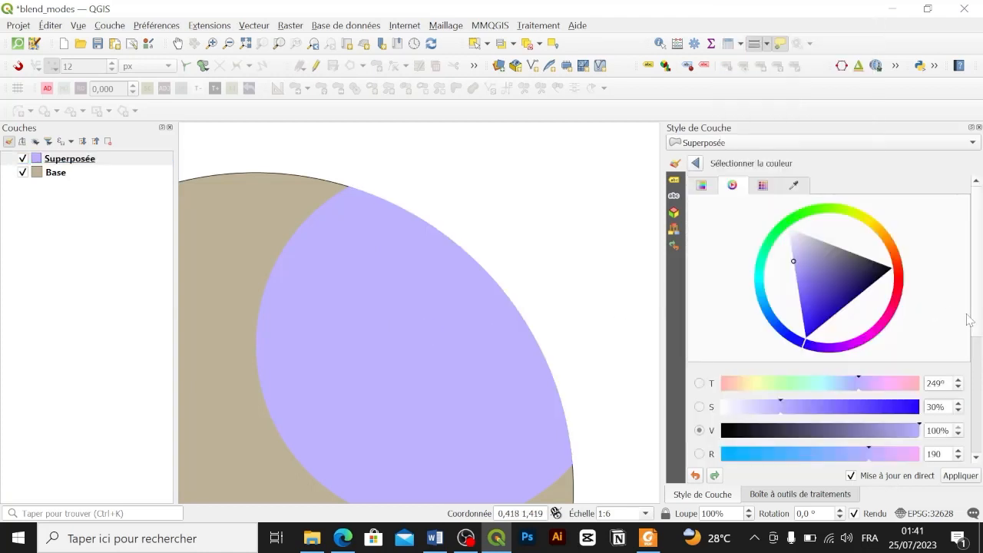
pyautogui.scroll(-2, 977, 319)
pyautogui.scroll(-3, 981, 334)
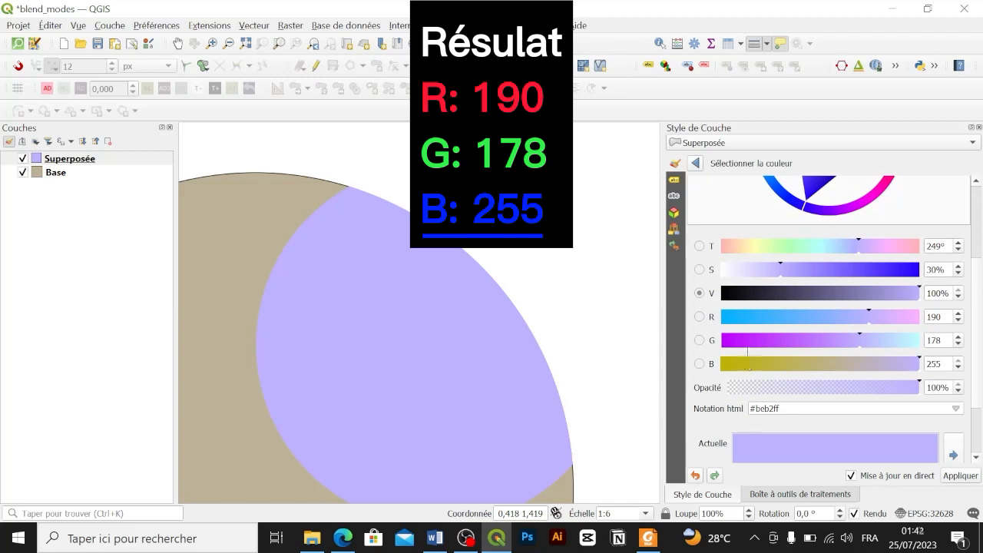
pyautogui.click(695, 164)
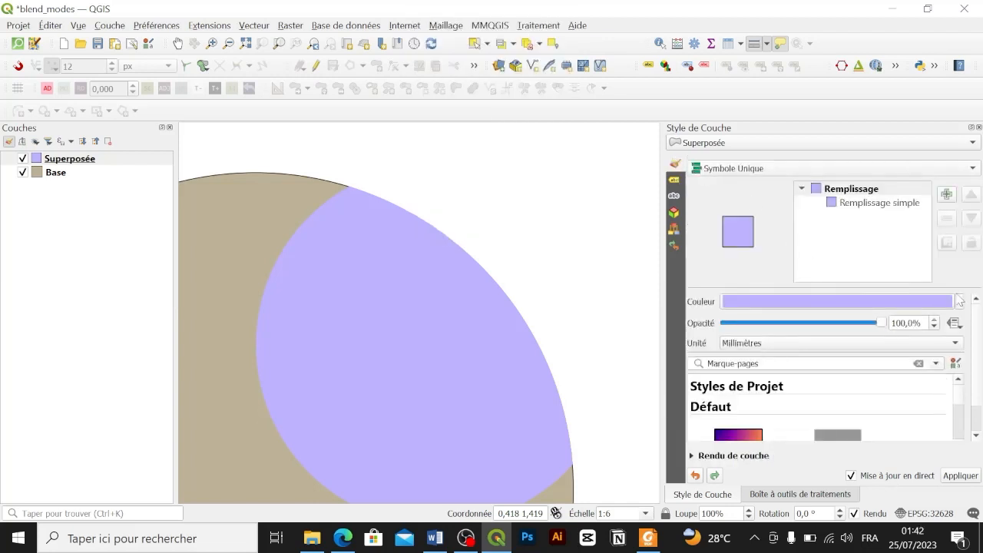
pyautogui.click(695, 476)
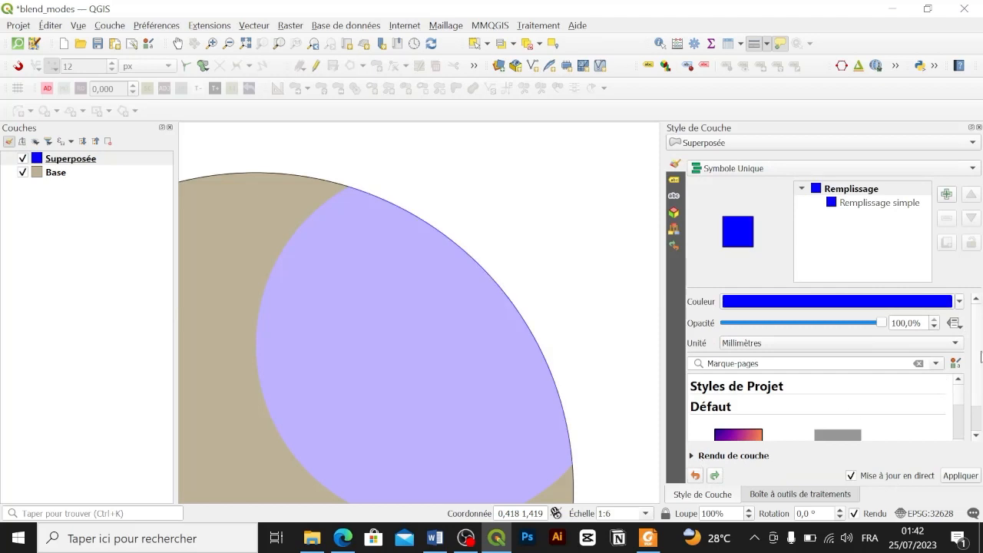
pyautogui.scroll(-1, 948, 393)
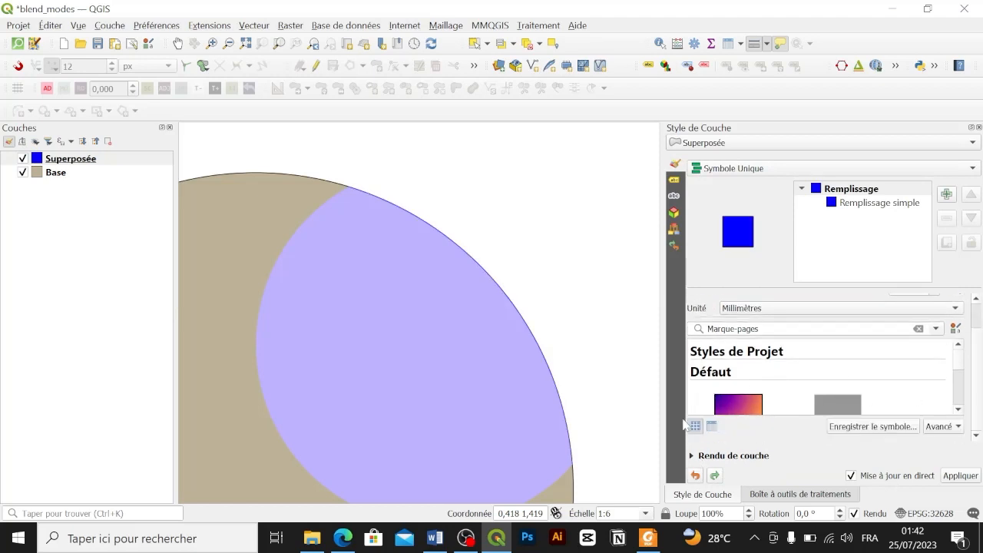
# Step: Set the Superposée layer's blending mode to Addition in its layer rendering settings
pyautogui.click(692, 457)
pyautogui.click(787, 414)
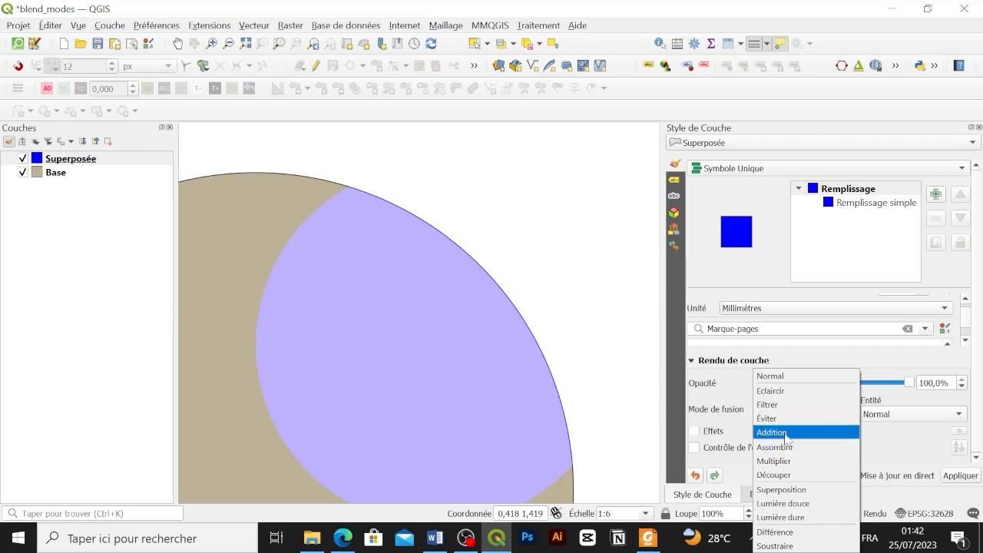
pyautogui.click(786, 435)
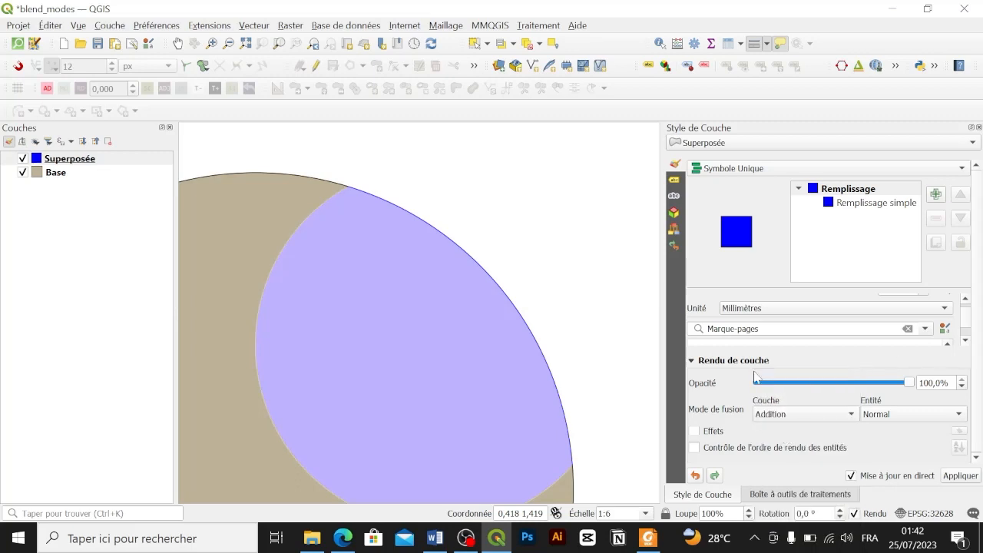
pyautogui.click(692, 363)
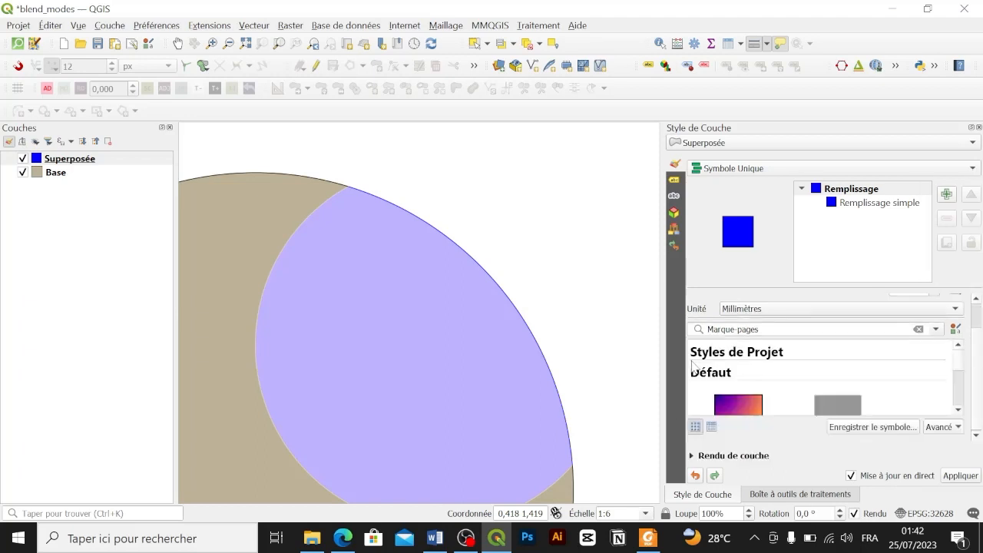
# Step: Examine the RGB components of the Superposée layer's simple fill colour with Addition blending applied
pyautogui.click(878, 202)
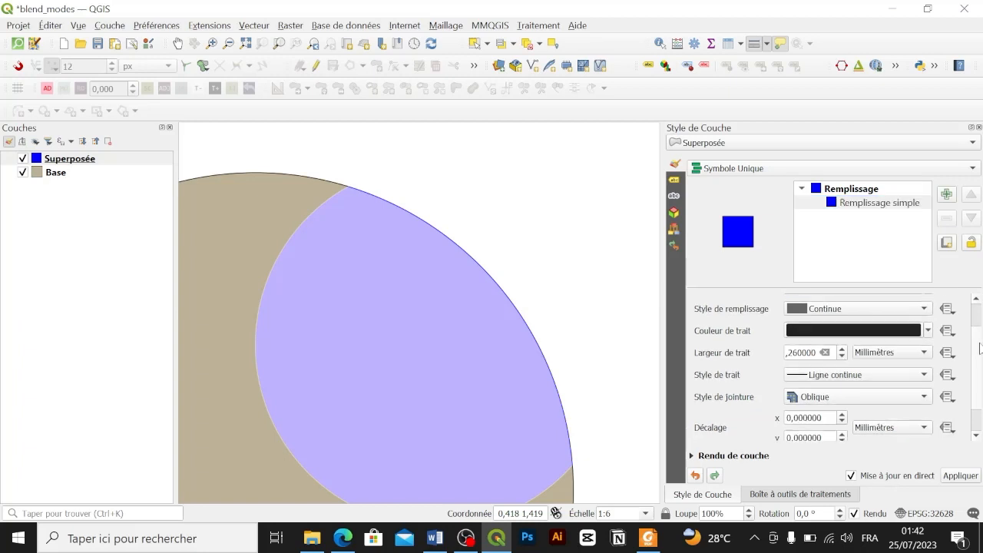
pyautogui.scroll(1, 977, 330)
pyautogui.click(887, 329)
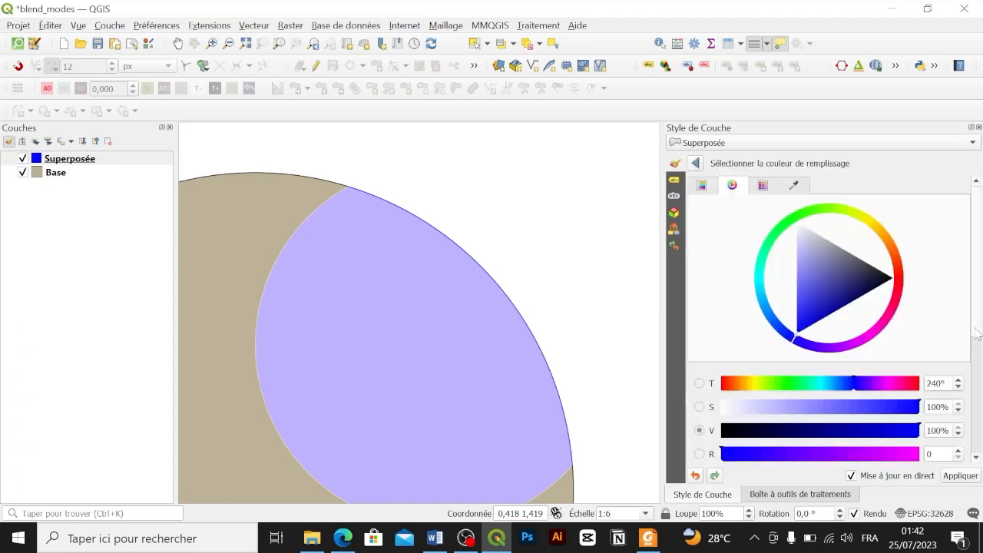
pyautogui.scroll(-3, 977, 333)
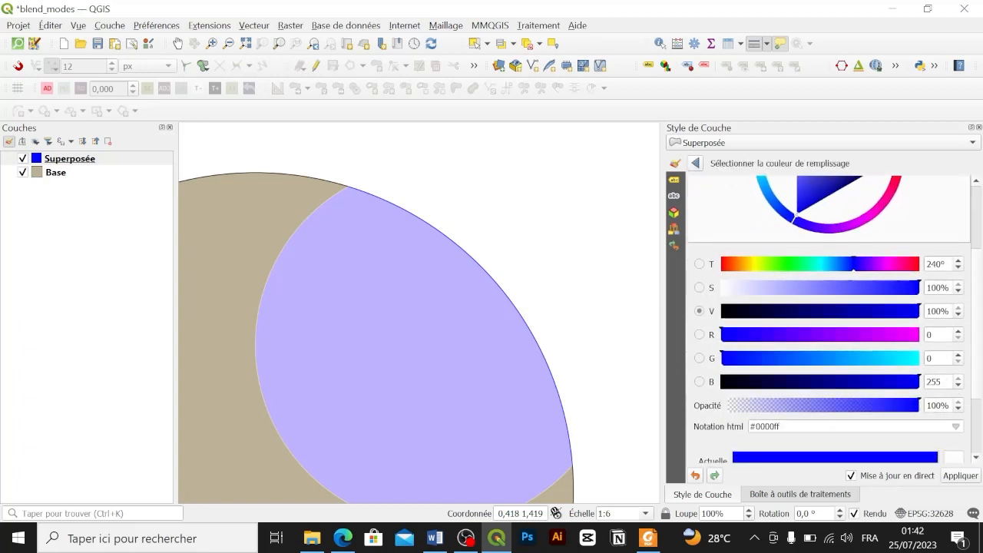
# Step: Examine the Base layer's red, green and blue colour components as the values added to Superposée's
pyautogui.click(115, 174)
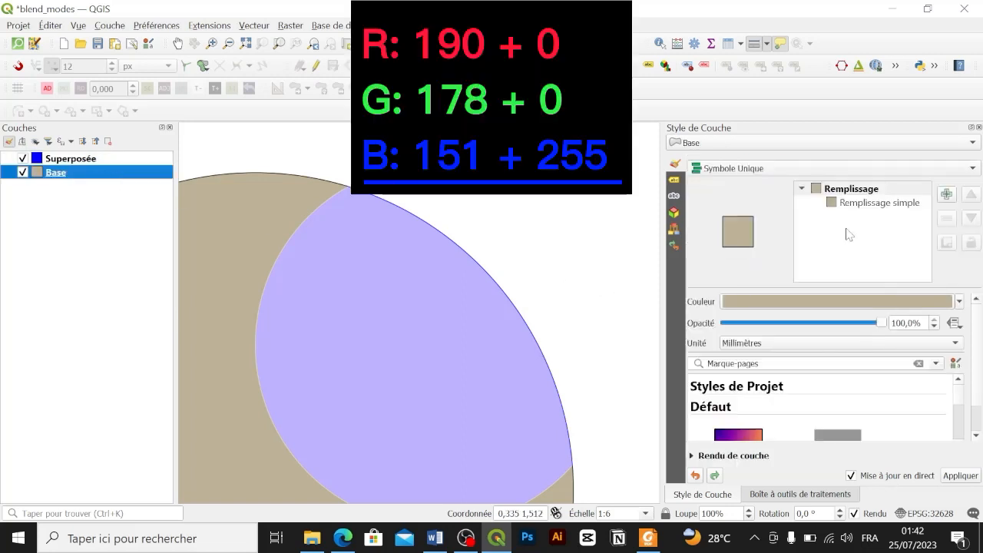
pyautogui.click(886, 303)
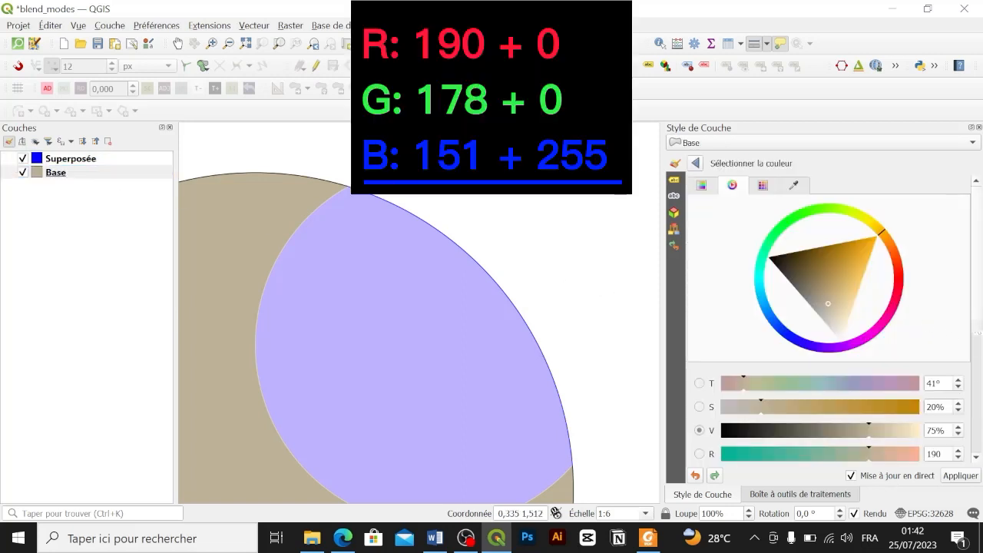
pyautogui.scroll(-2, 976, 354)
pyautogui.scroll(-3, 975, 370)
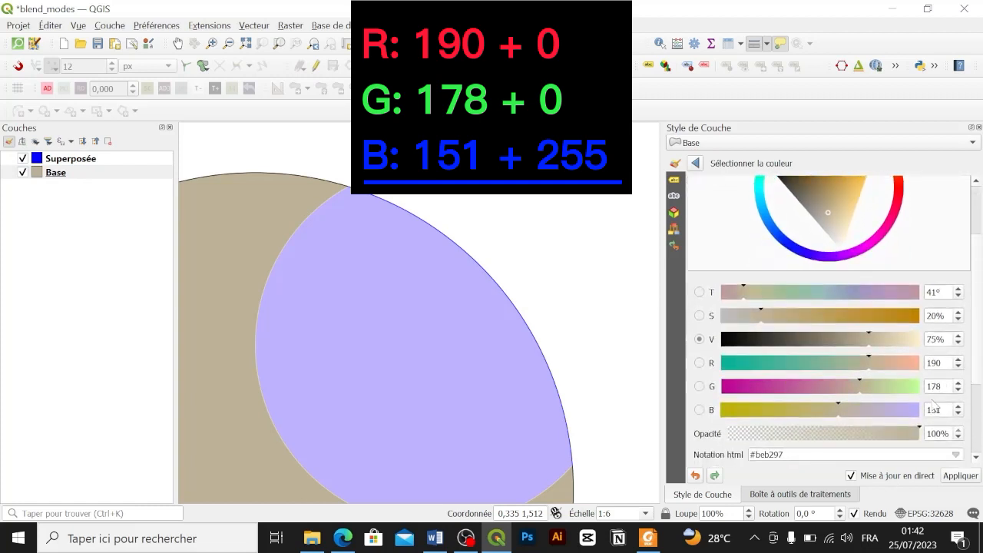
pyautogui.doubleClick(932, 363)
pyautogui.doubleClick(933, 386)
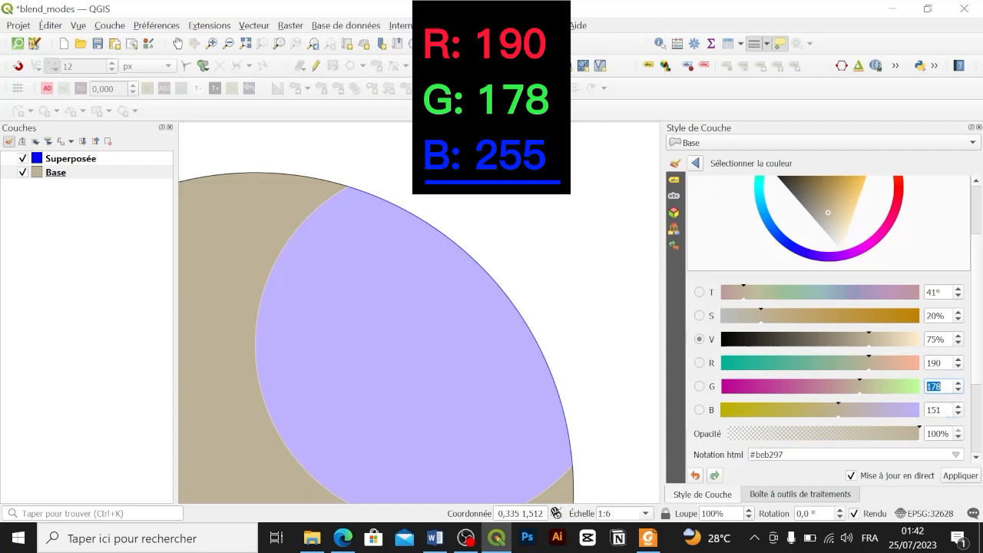
pyautogui.doubleClick(934, 363)
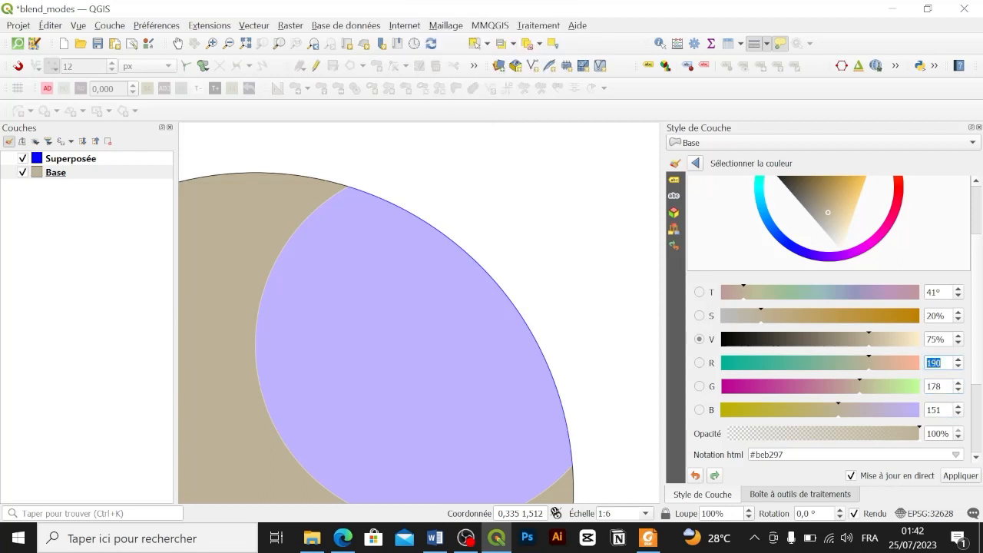
pyautogui.doubleClick(933, 386)
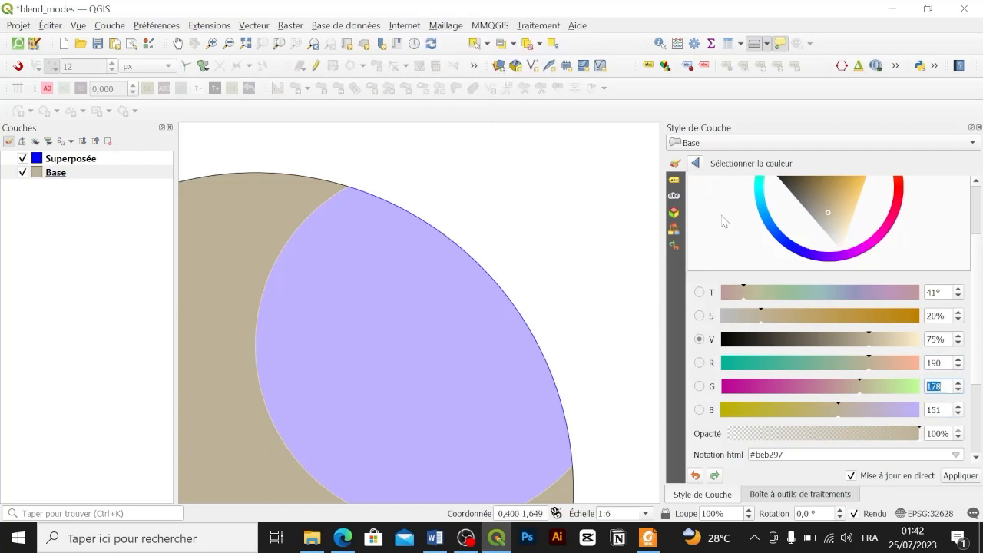
pyautogui.click(695, 163)
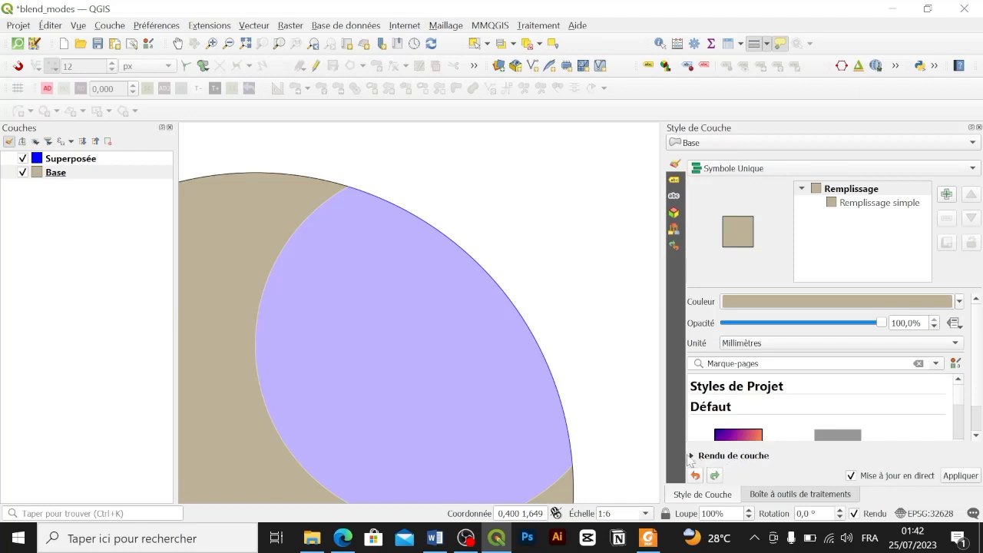
# Step: Switch the Superposée layer's blending mode to Eclaircir and back to Addition to compare the overlap
pyautogui.click(135, 164)
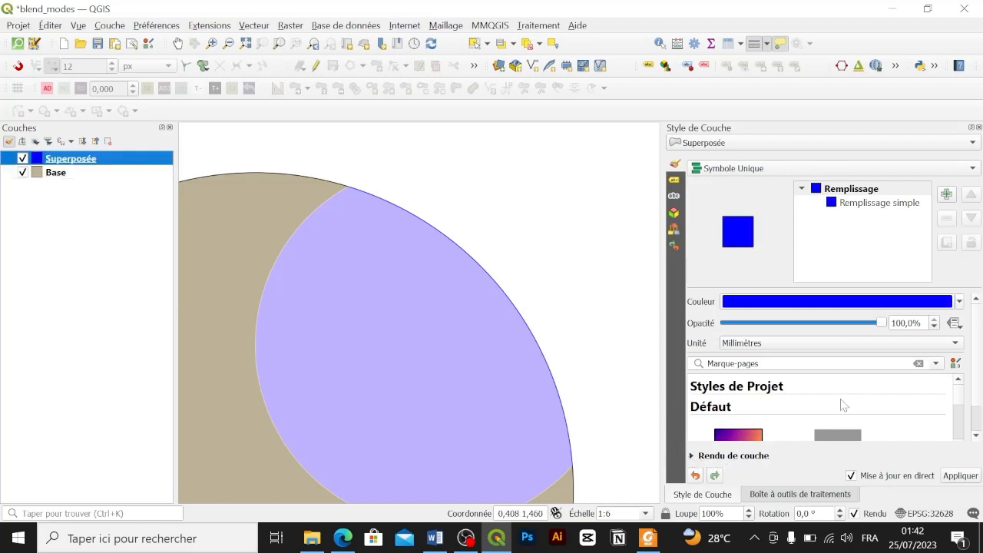
pyautogui.click(693, 457)
pyautogui.click(803, 418)
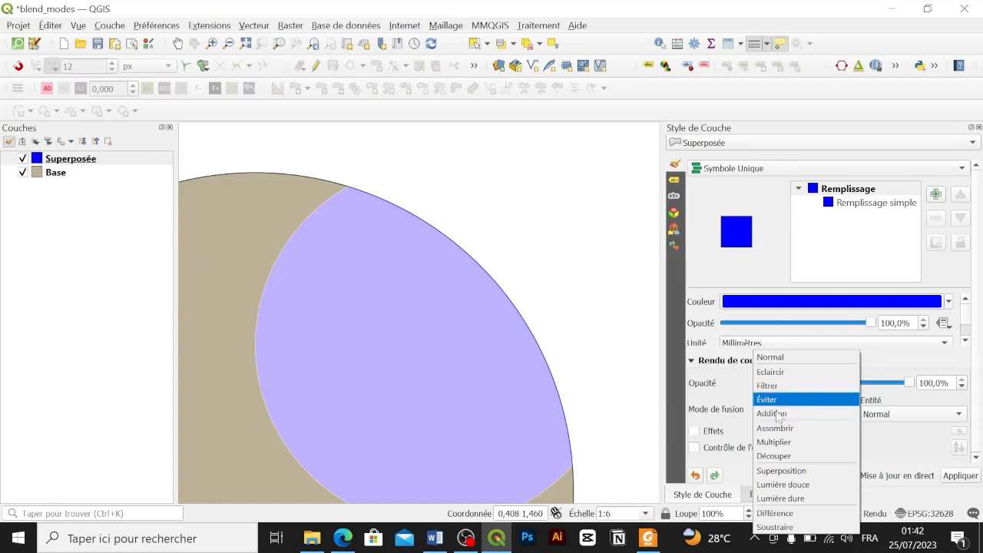
pyautogui.click(789, 372)
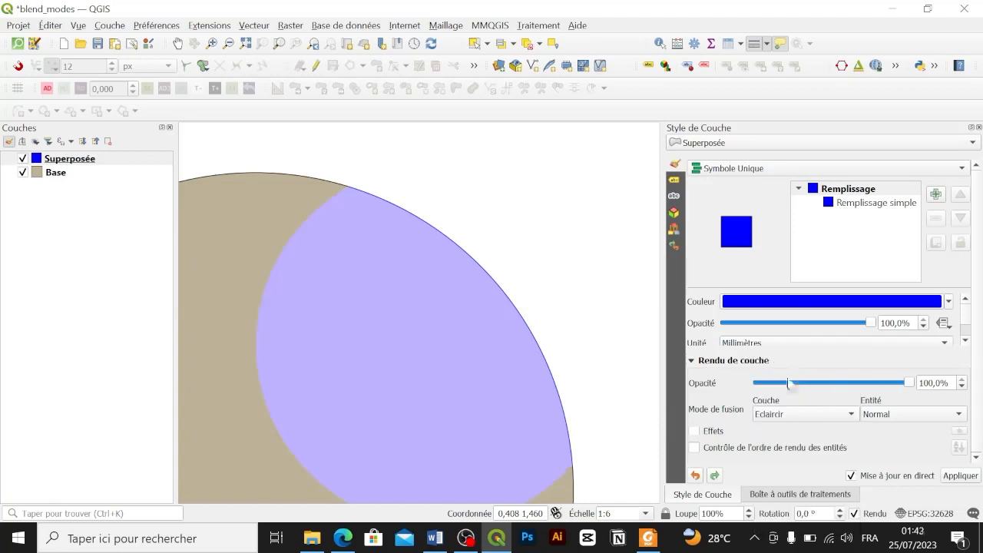
pyautogui.click(788, 416)
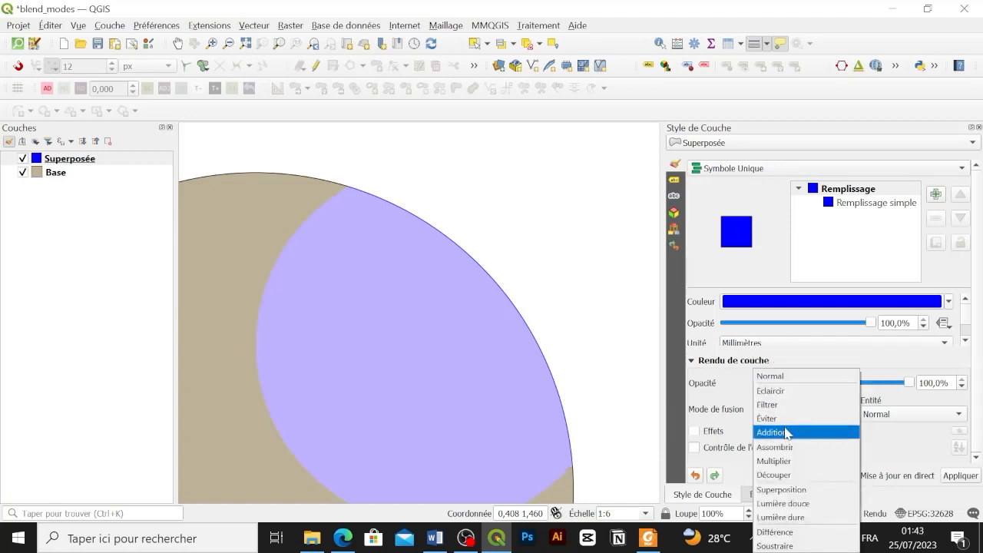
pyautogui.click(788, 432)
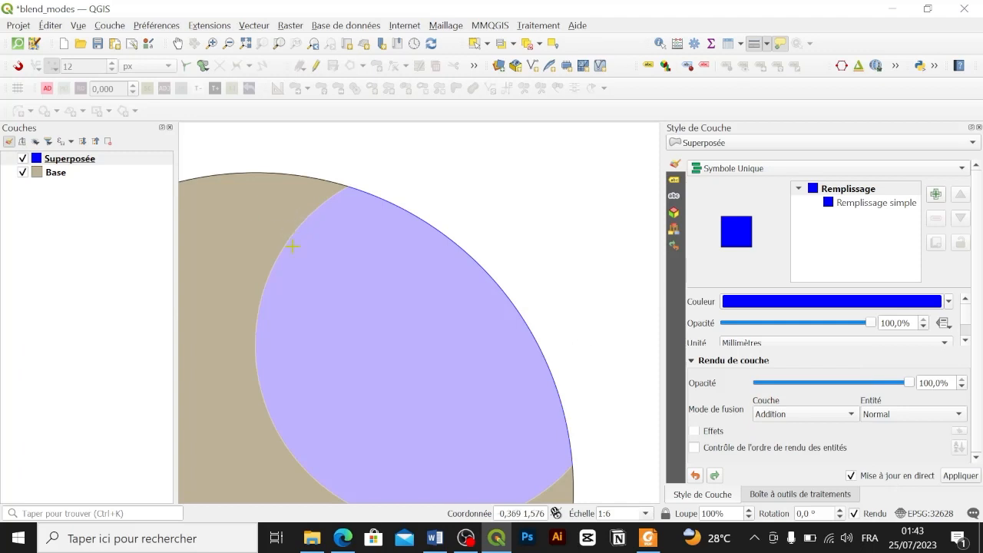
# Step: Try a teal and a magenta-purple fill colour on the Superposée layer's Remplissage simple symbol
pyautogui.click(881, 205)
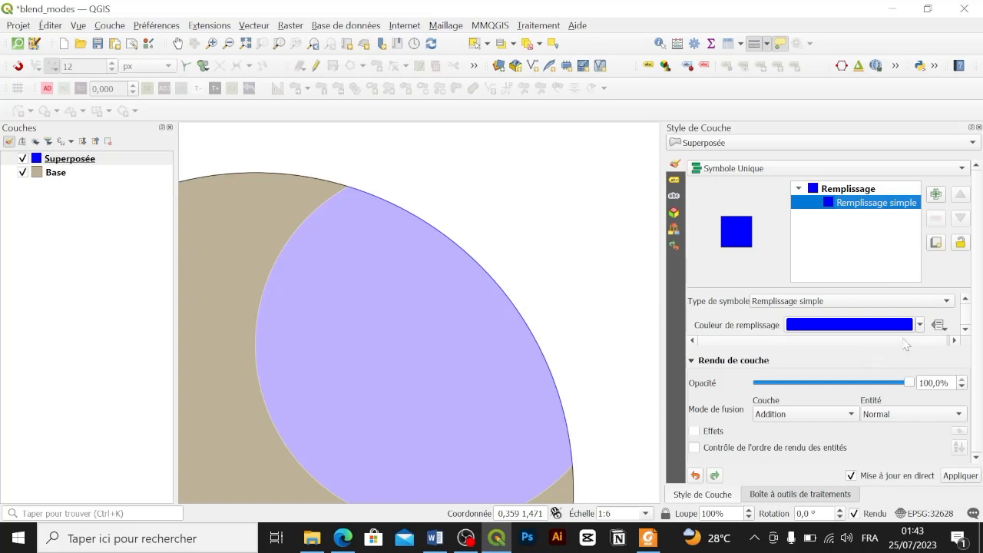
pyautogui.click(693, 361)
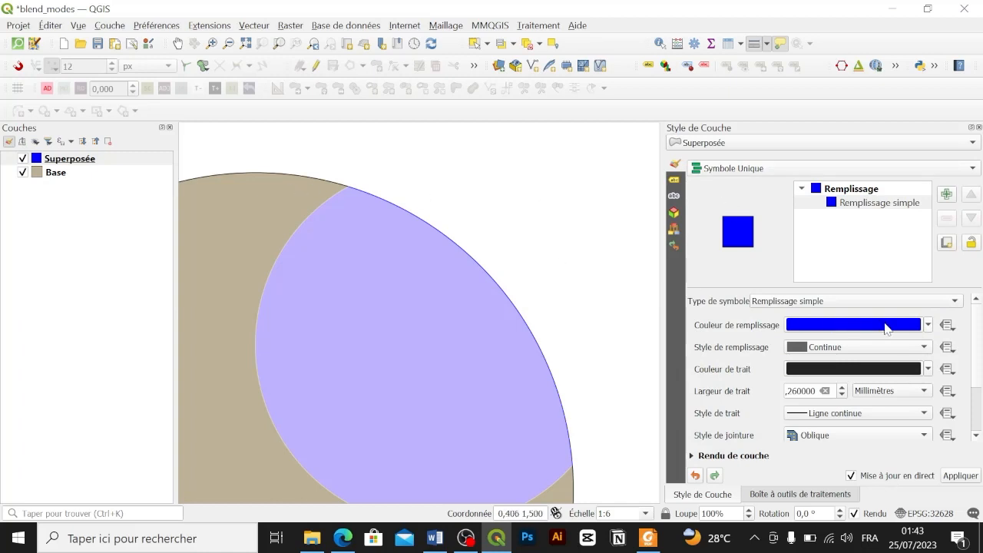
pyautogui.click(928, 325)
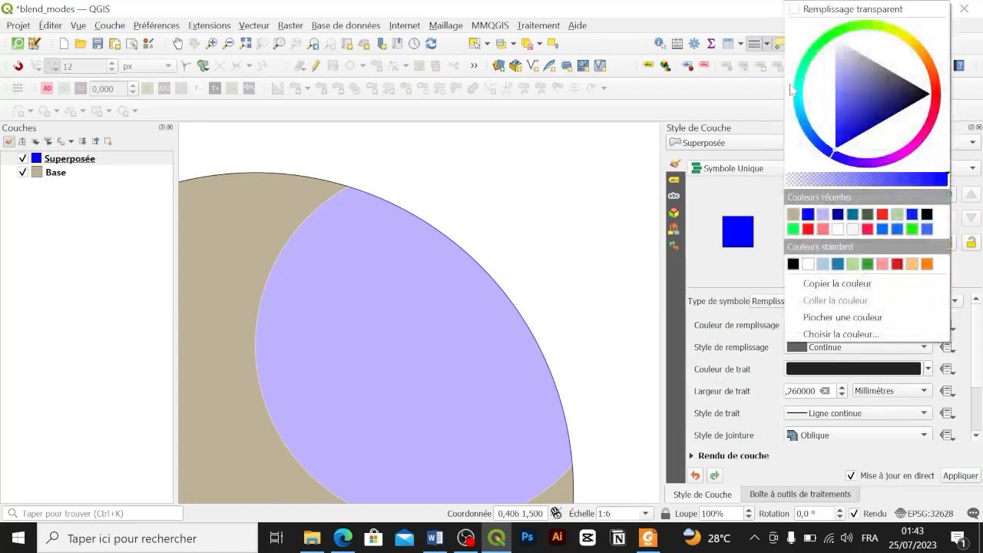
pyautogui.click(791, 91)
pyautogui.click(866, 95)
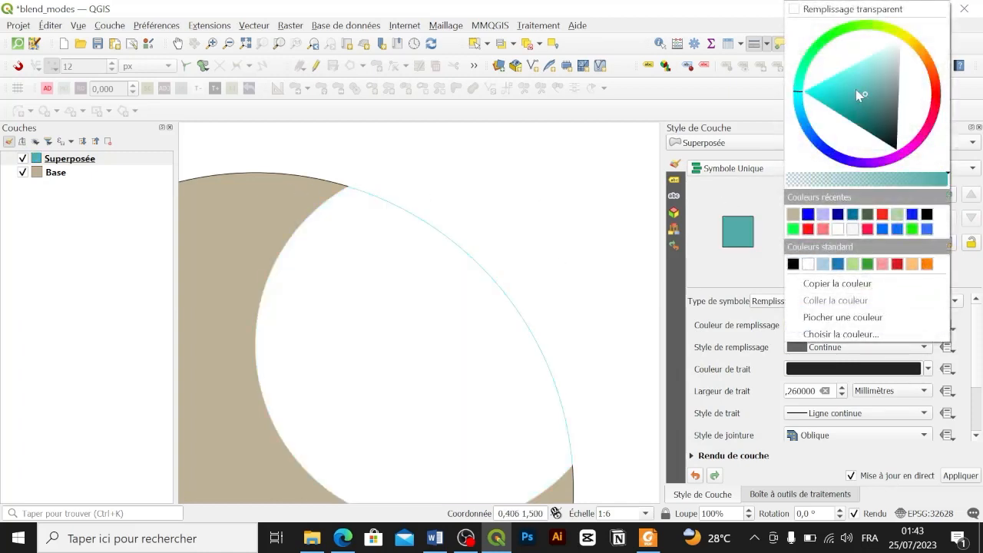
pyautogui.click(897, 159)
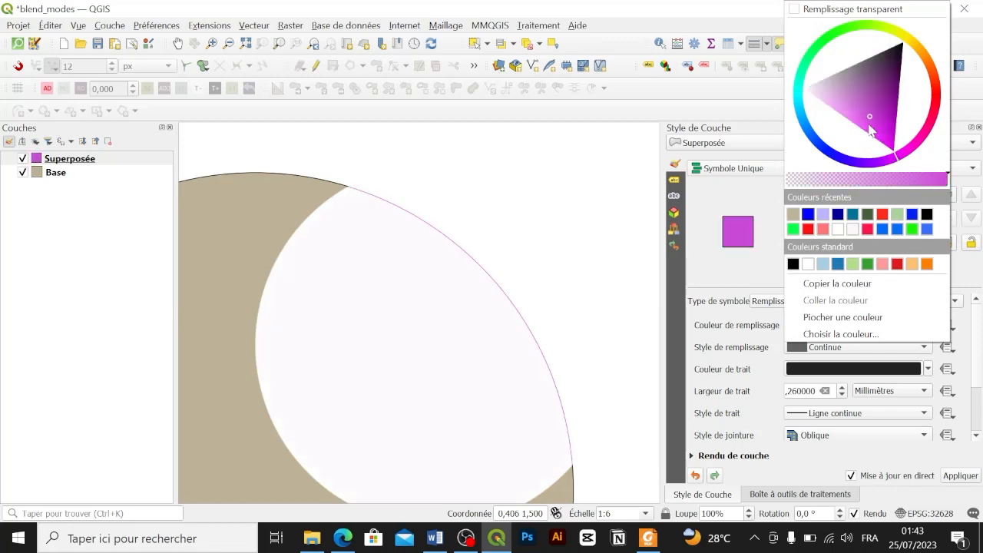